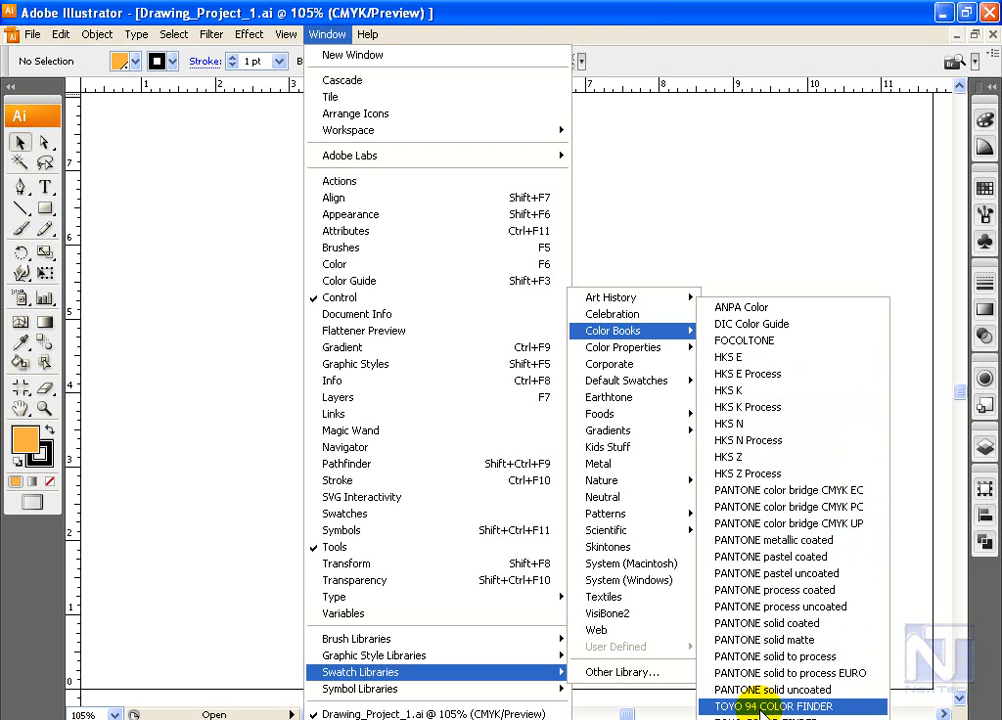
# Step: Load the PANTONE metallic coated color book, enlarge its swatch display to show all colors and place it beside the artwork area
pyautogui.click(795, 549)
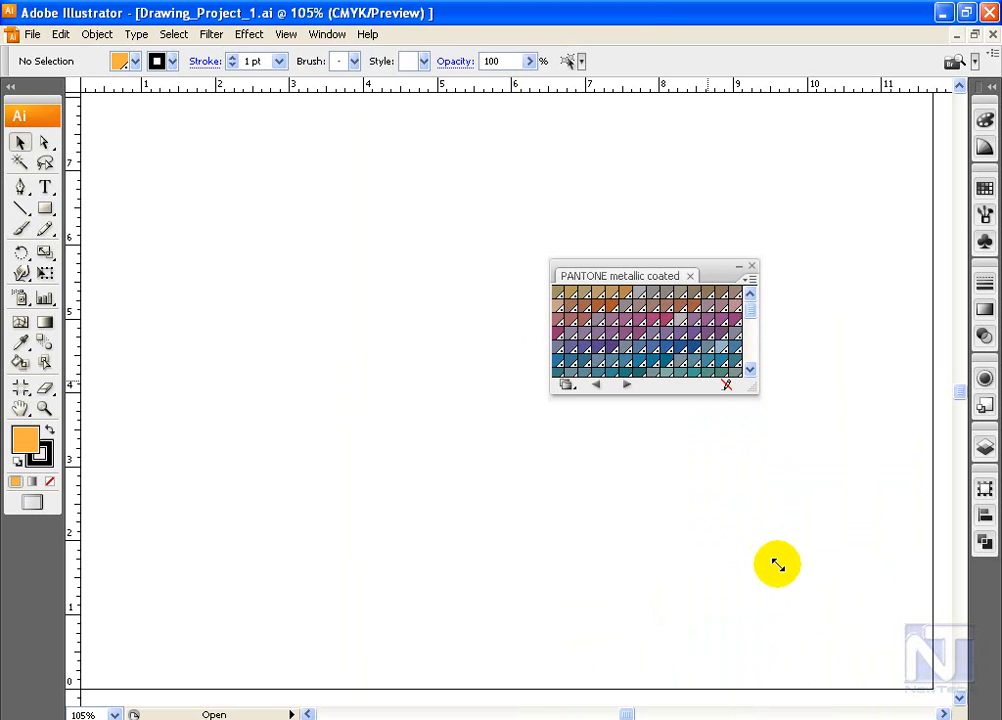
pyautogui.moveTo(755, 390); pyautogui.dragTo(852, 539)
pyautogui.moveTo(747, 273); pyautogui.dragTo(850, 126)
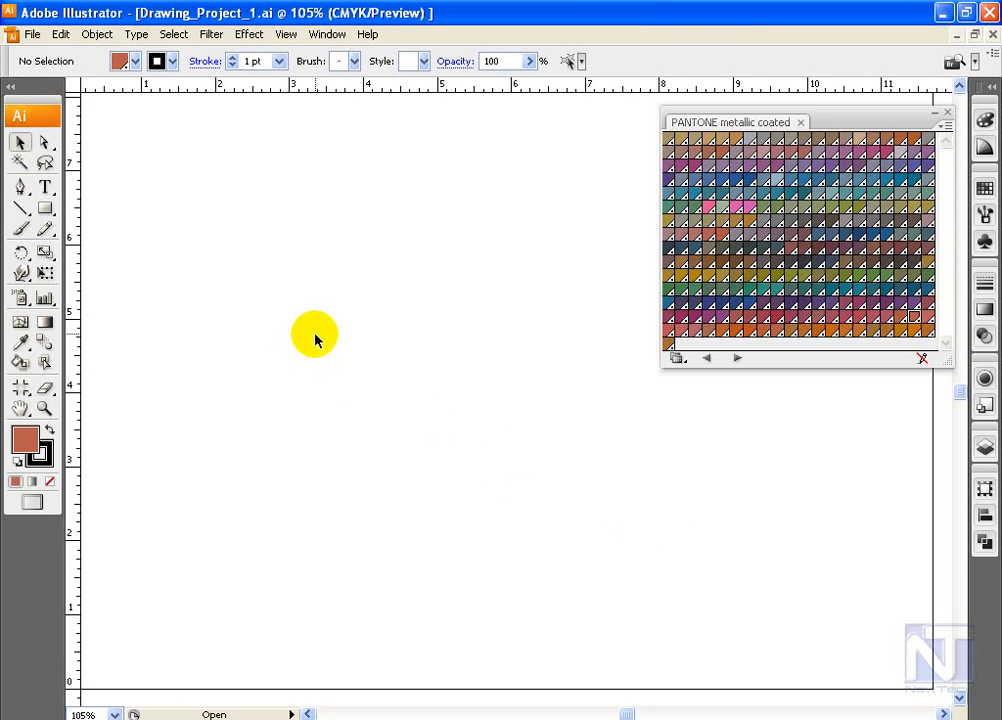
# Step: Draw a rectangle about 6 by 4 inches on the page and fill it with the gray-green PANTONE 8321 C swatch
pyautogui.click(45, 207)
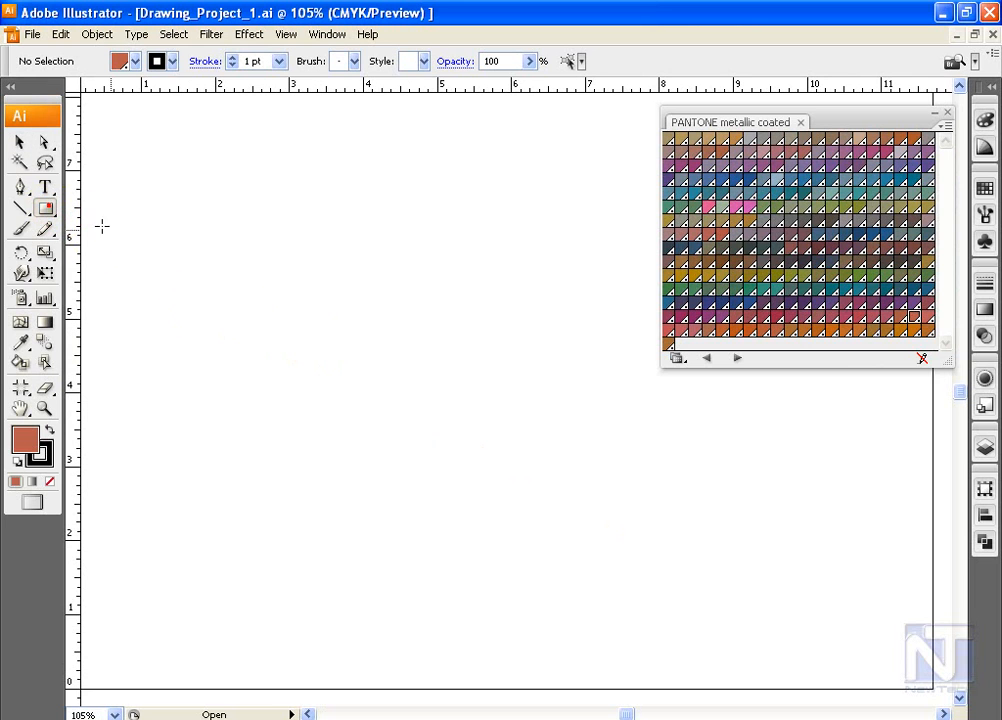
pyautogui.moveTo(137, 239); pyautogui.dragTo(594, 527)
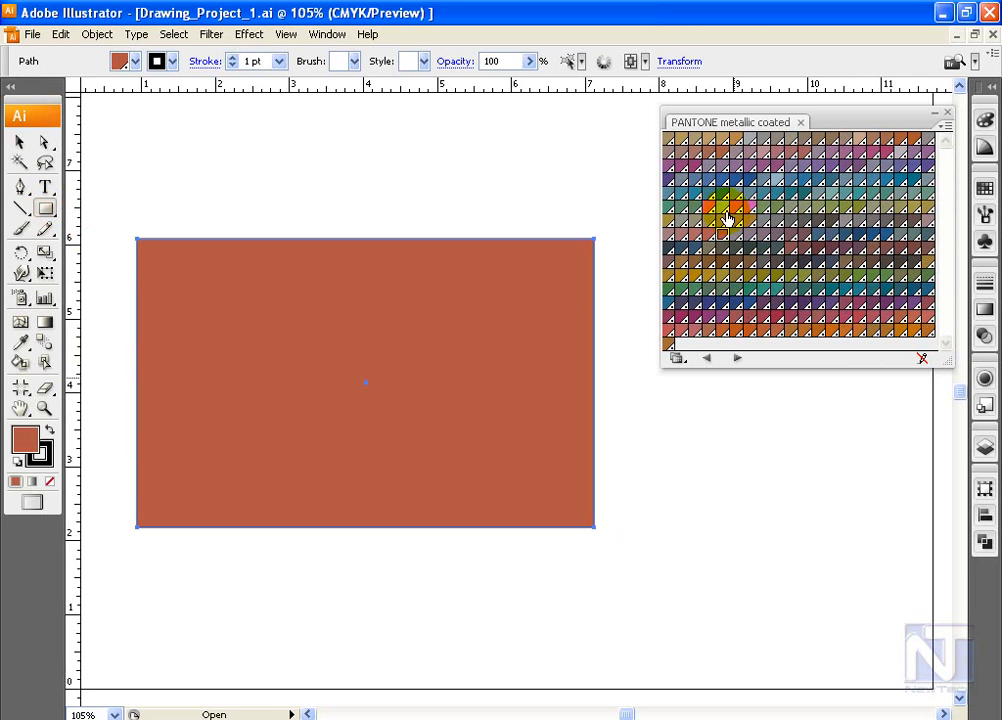
pyautogui.click(722, 208)
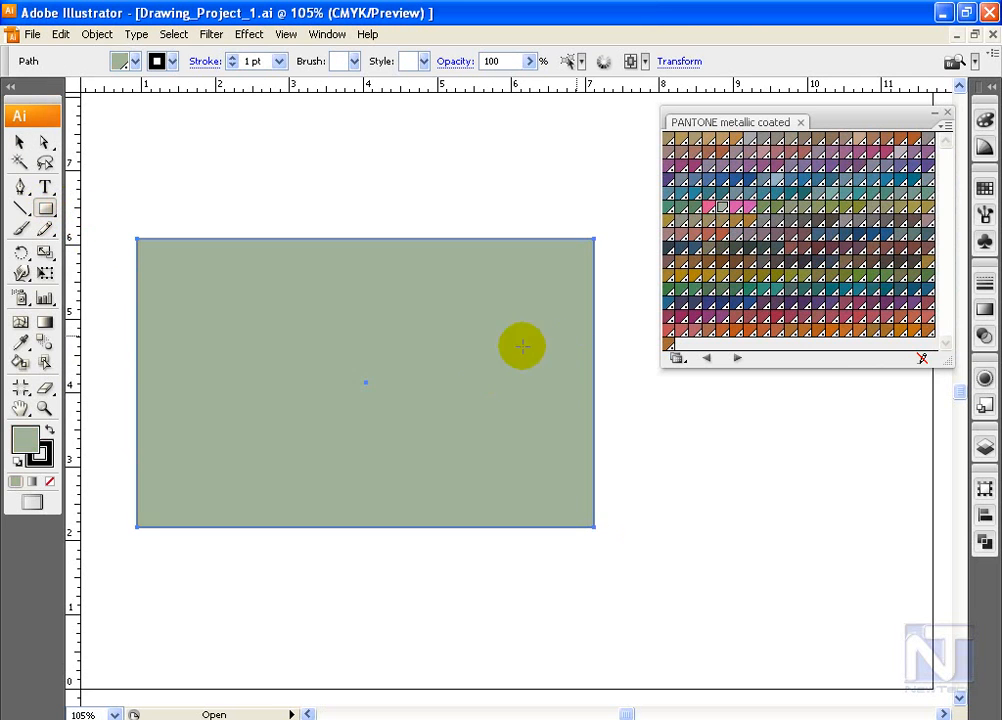
# Step: Collapse the metallic swatches out of the way and set the rectangle's spot-color fill tint to 39.52%
pyautogui.doubleClick(897, 122)
pyautogui.moveTo(897, 122); pyautogui.dragTo(917, 313)
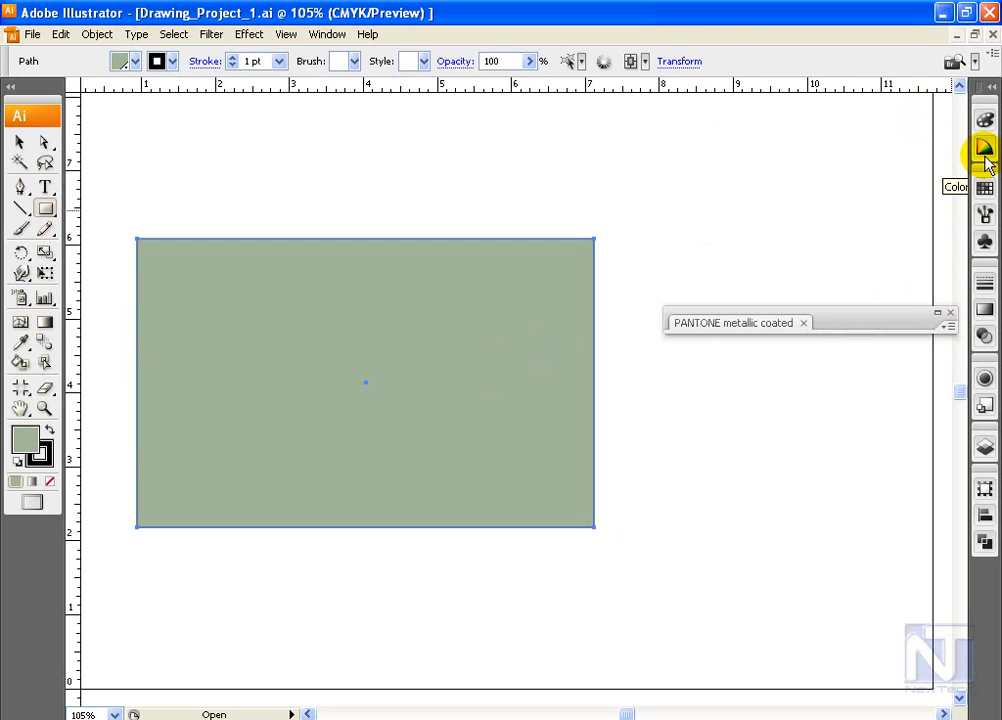
pyautogui.click(984, 121)
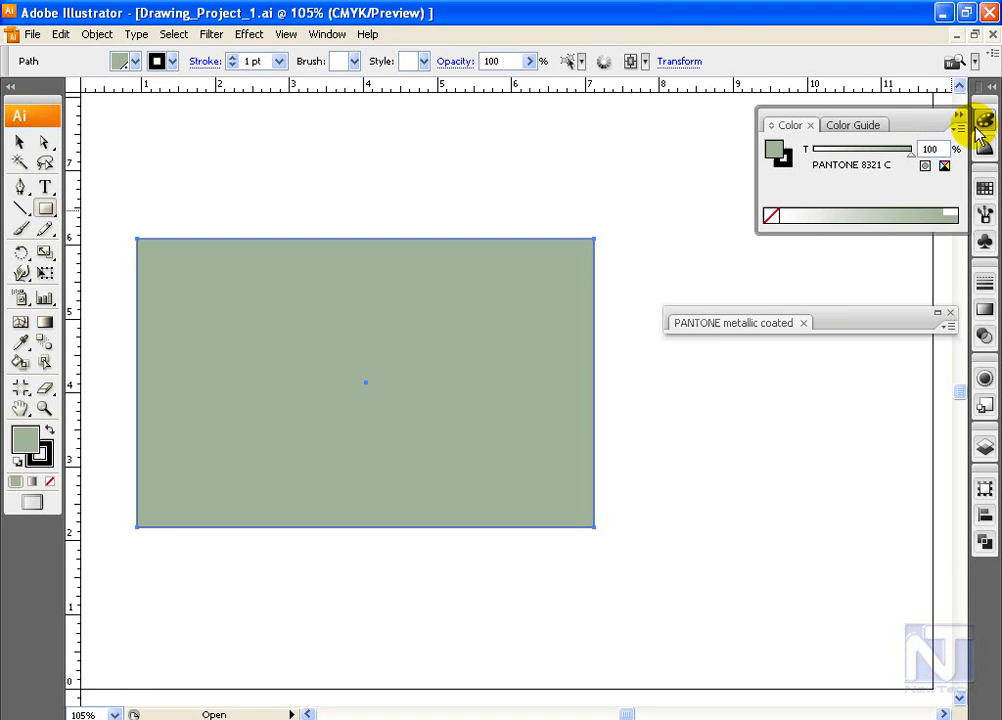
pyautogui.click(885, 210)
pyautogui.click(834, 210)
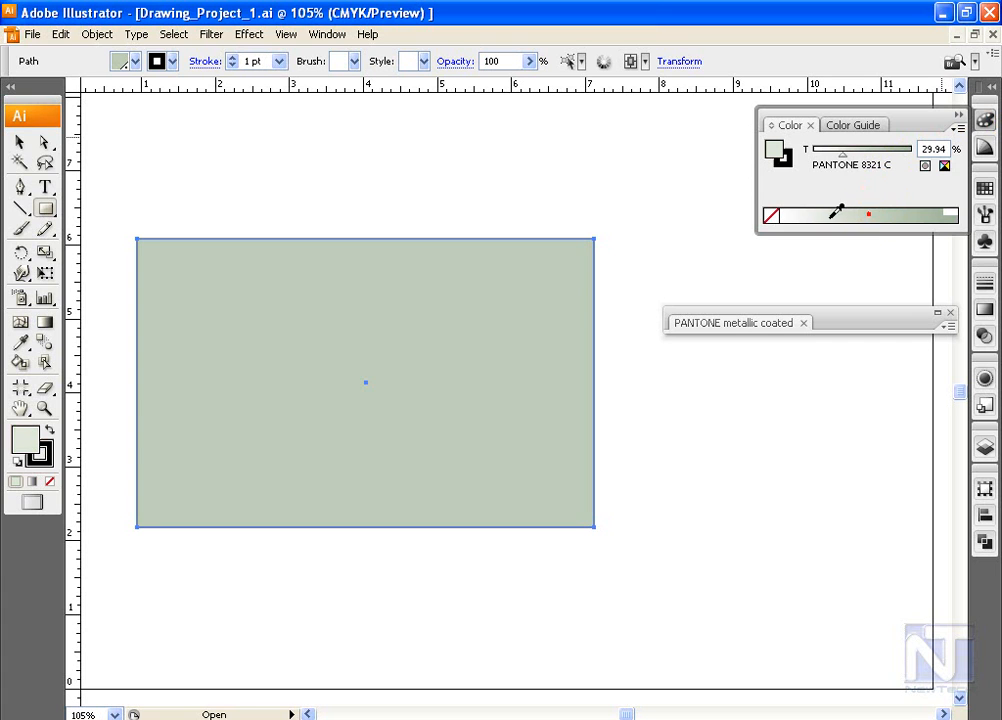
pyautogui.click(842, 210)
pyautogui.click(866, 210)
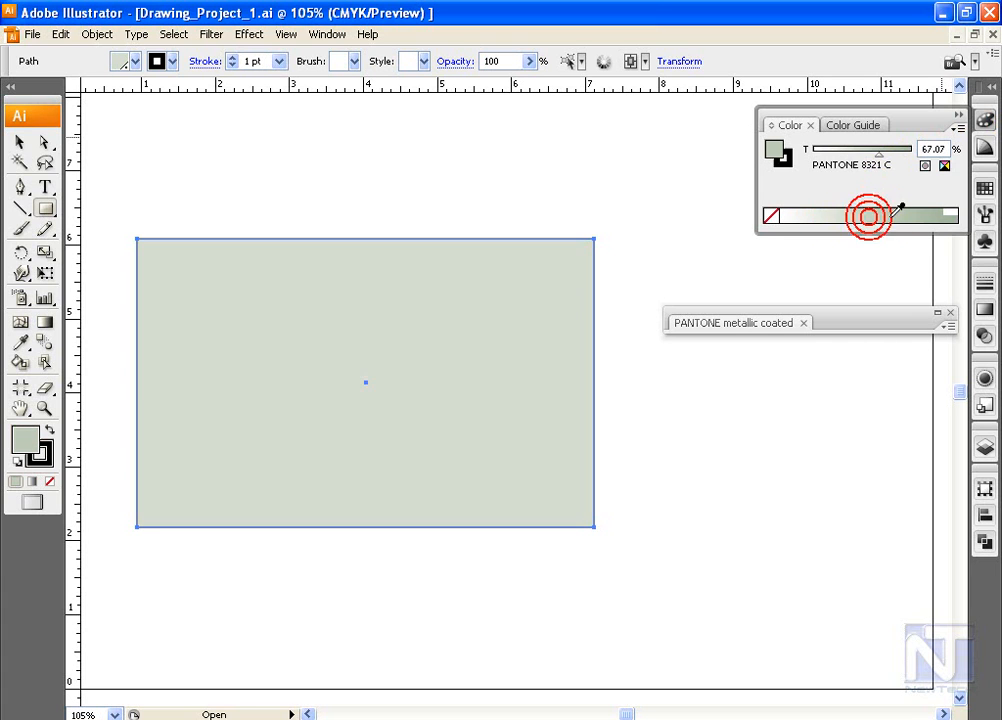
pyautogui.click(901, 210)
pyautogui.click(858, 211)
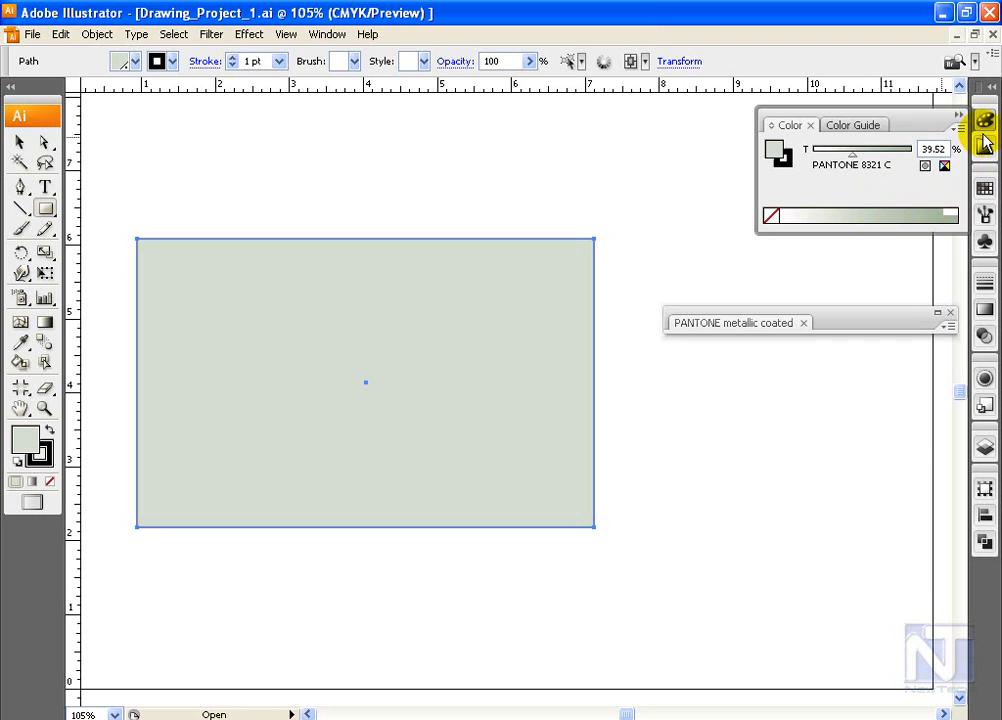
# Step: Show the color guide and look through the swatch libraries its suggestions can be limited to, keeping Flowers
pyautogui.click(866, 127)
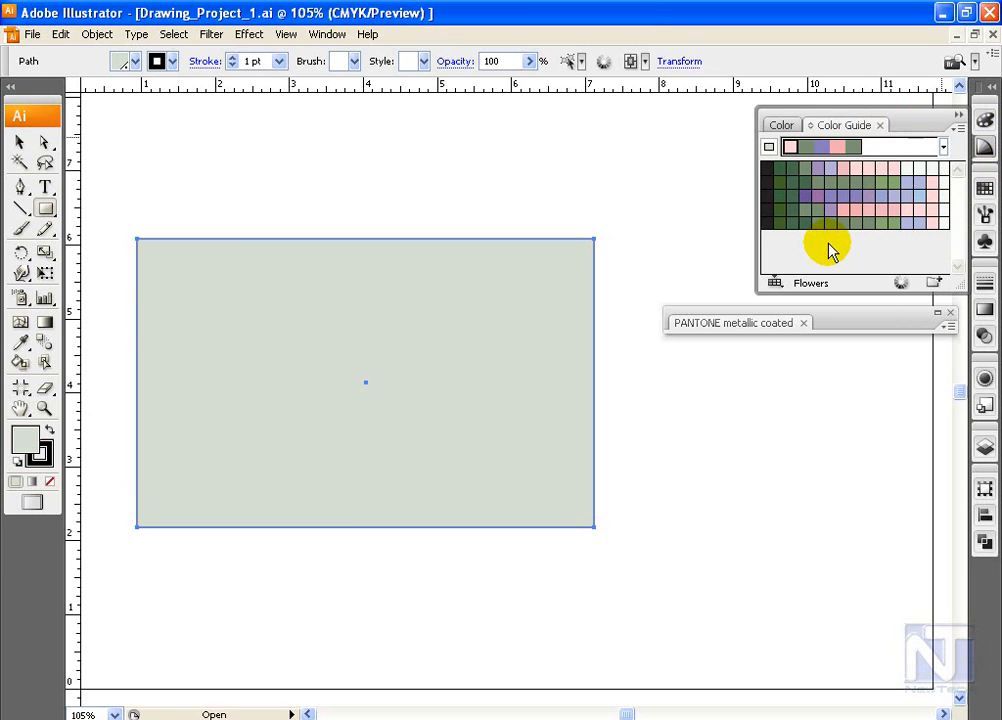
pyautogui.click(775, 284)
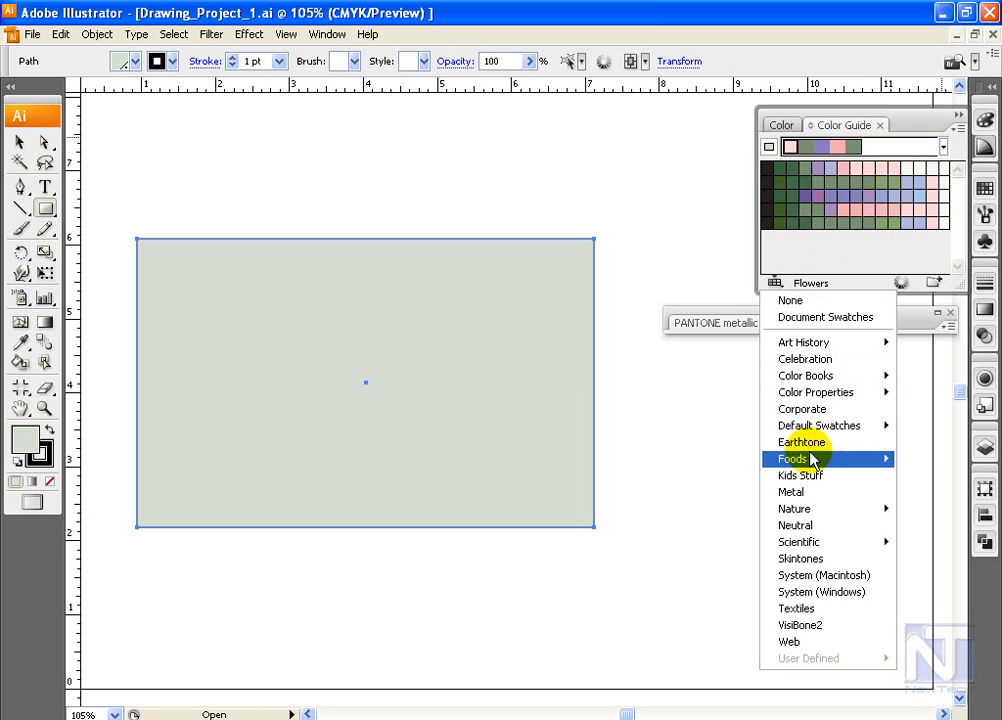
pyautogui.click(501, 330)
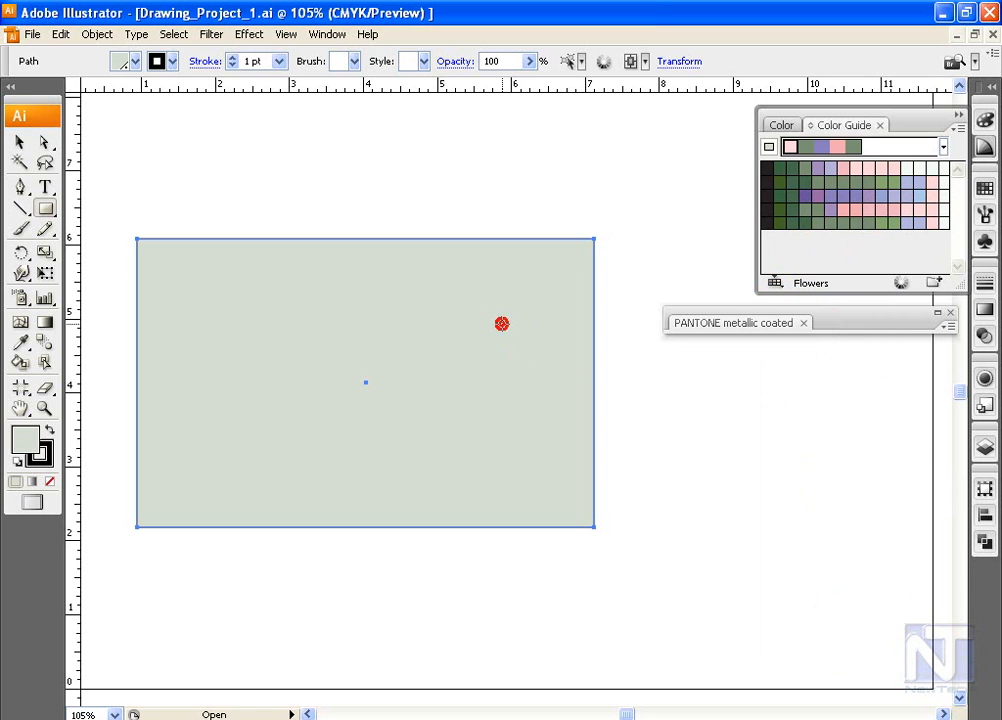
# Step: Open Live Color for the rectangle and try moving black onto the light green row of its color assignments
pyautogui.click(899, 284)
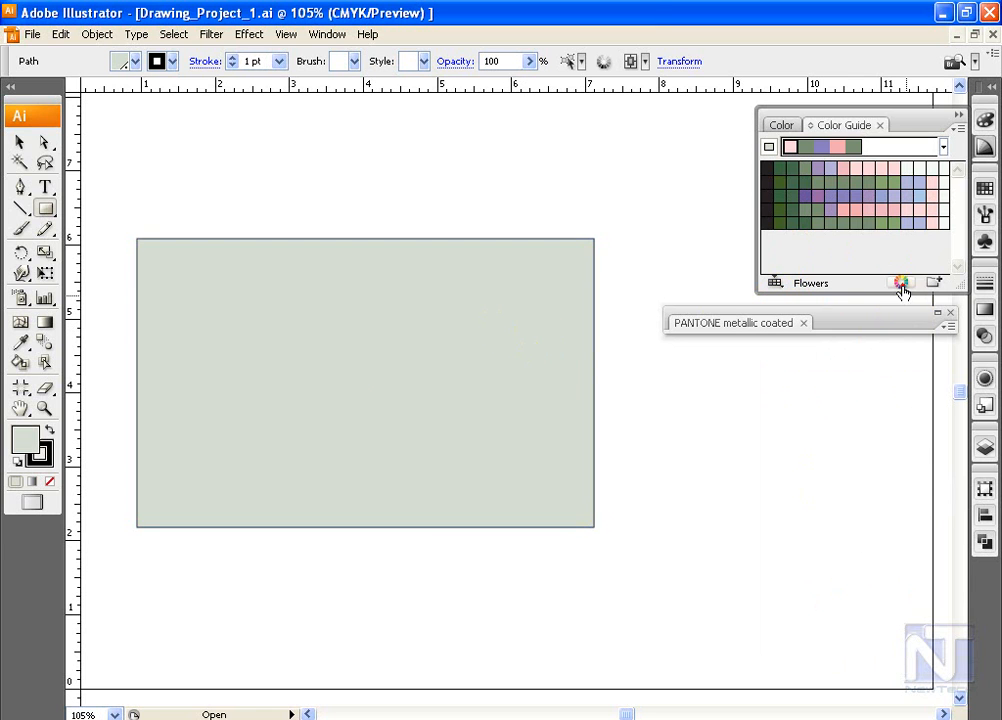
pyautogui.moveTo(700, 112); pyautogui.dragTo(551, 140)
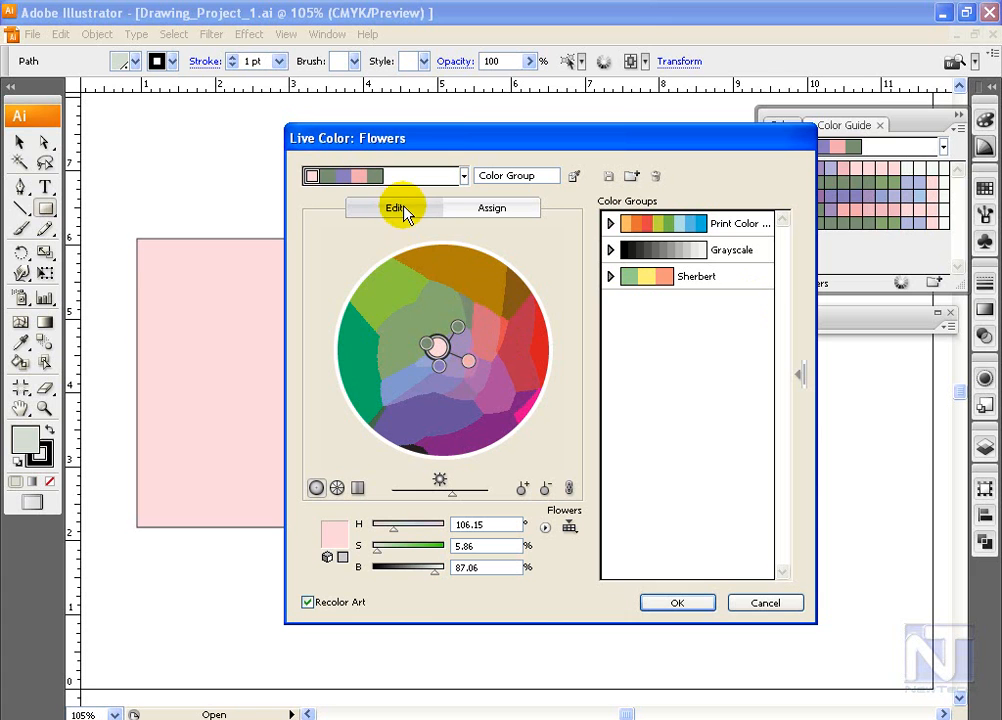
pyautogui.click(494, 212)
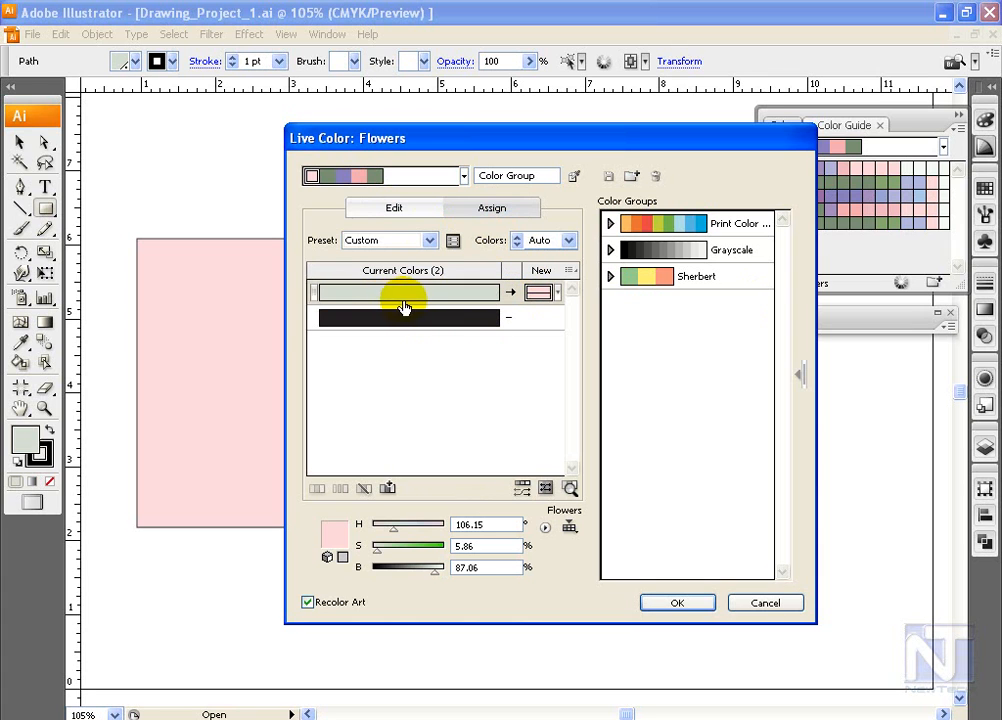
pyautogui.click(440, 318)
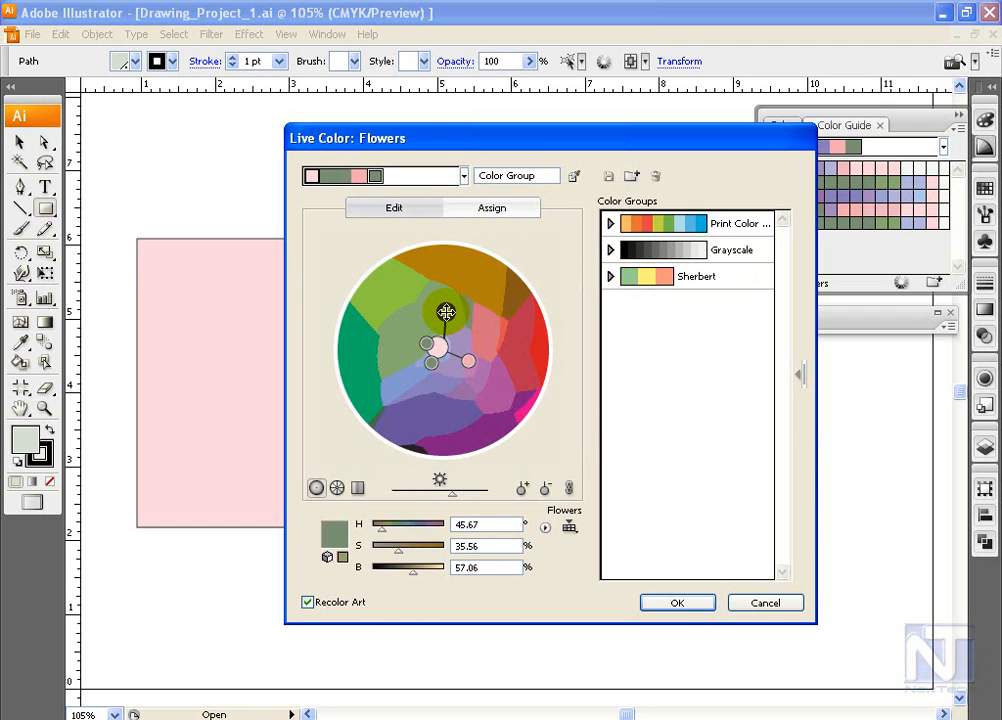
pyautogui.moveTo(447, 313); pyautogui.dragTo(445, 274)
# Step: Reshape the Flowers harmony on the color wheel, shifting a green toward yellow-green, intensifying the pink and moving the purple to H 225.44°, S 48.04%
pyautogui.moveTo(594, 143); pyautogui.dragTo(533, 149)
pyautogui.moveTo(385, 271); pyautogui.dragTo(322, 301)
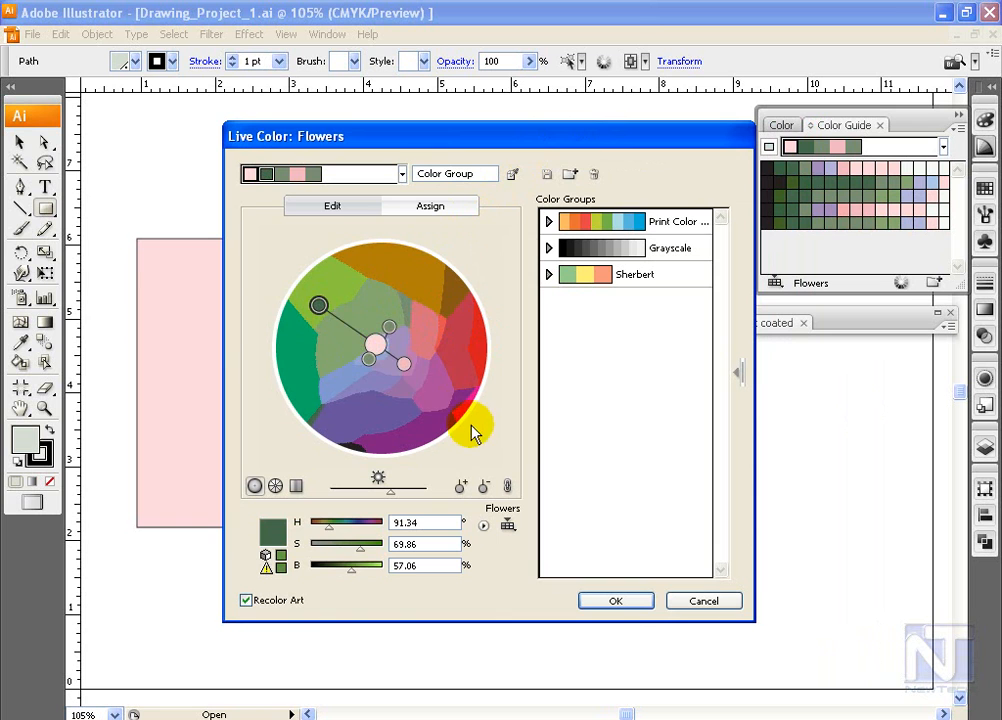
pyautogui.moveTo(404, 363); pyautogui.dragTo(419, 380)
pyautogui.moveTo(367, 357); pyautogui.dragTo(357, 393)
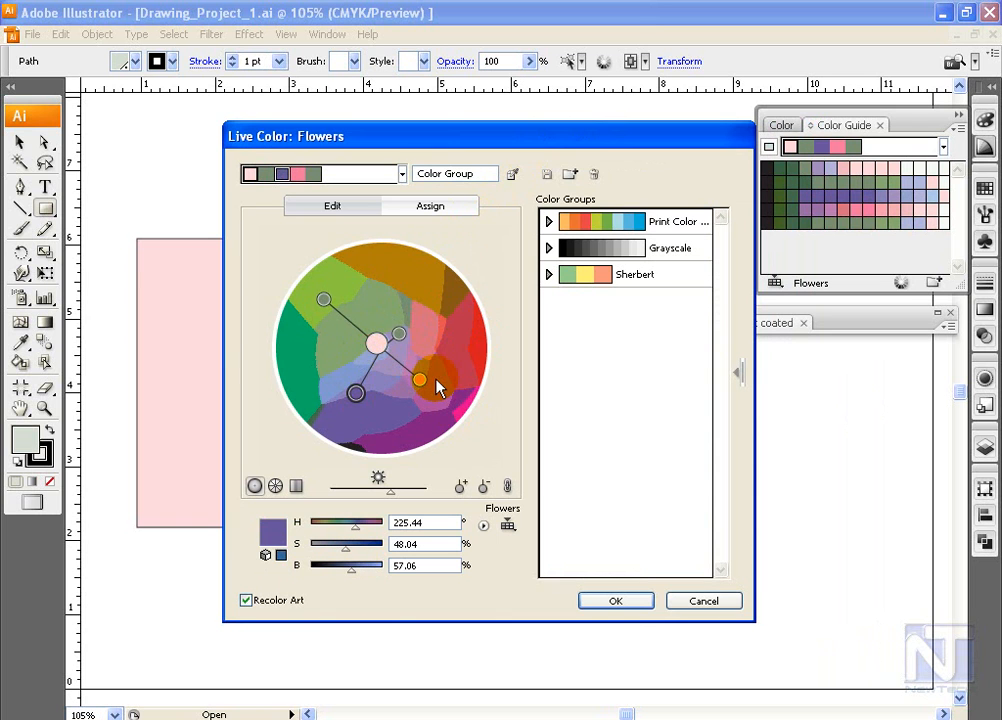
pyautogui.moveTo(571, 151); pyautogui.dragTo(521, 139)
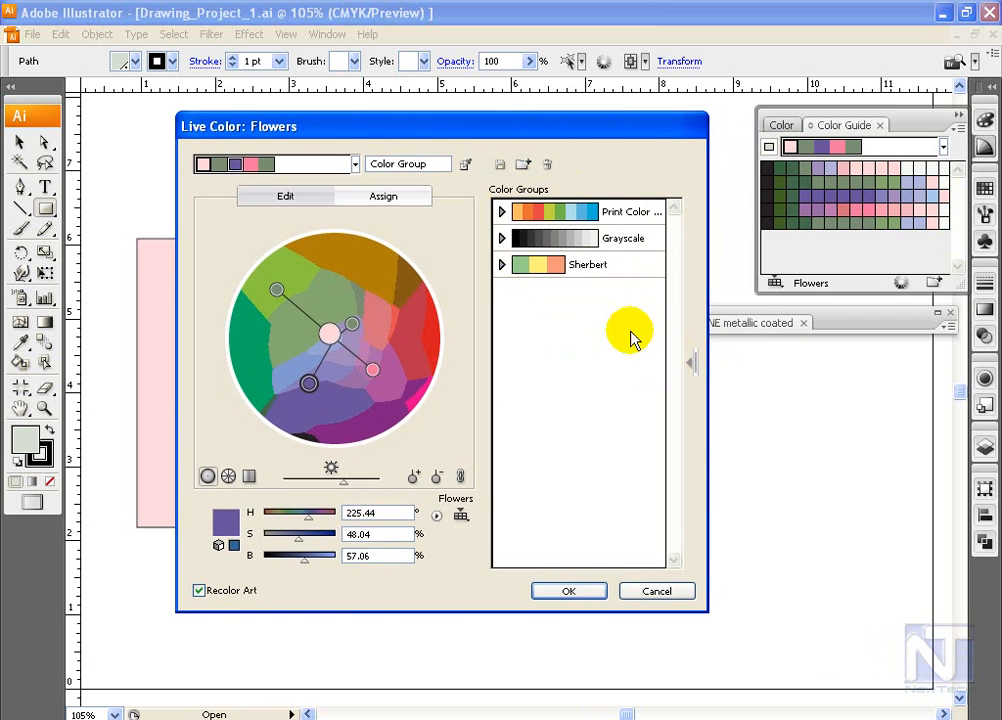
# Step: Save the edited harmony as a new color group named My Color Group
pyautogui.click(698, 370)
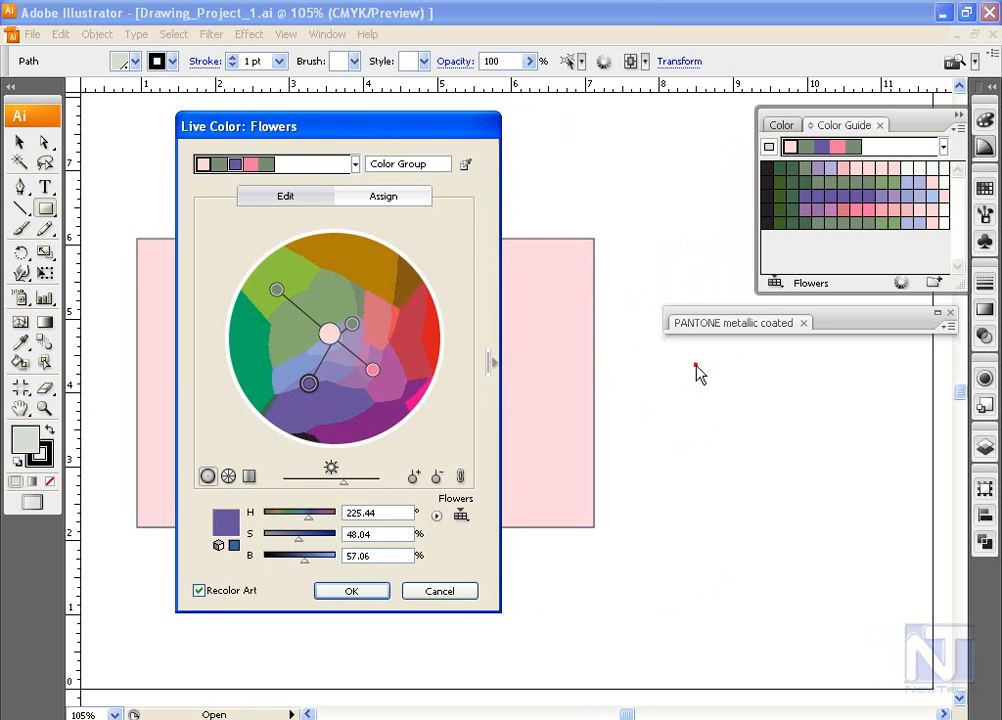
pyautogui.click(496, 368)
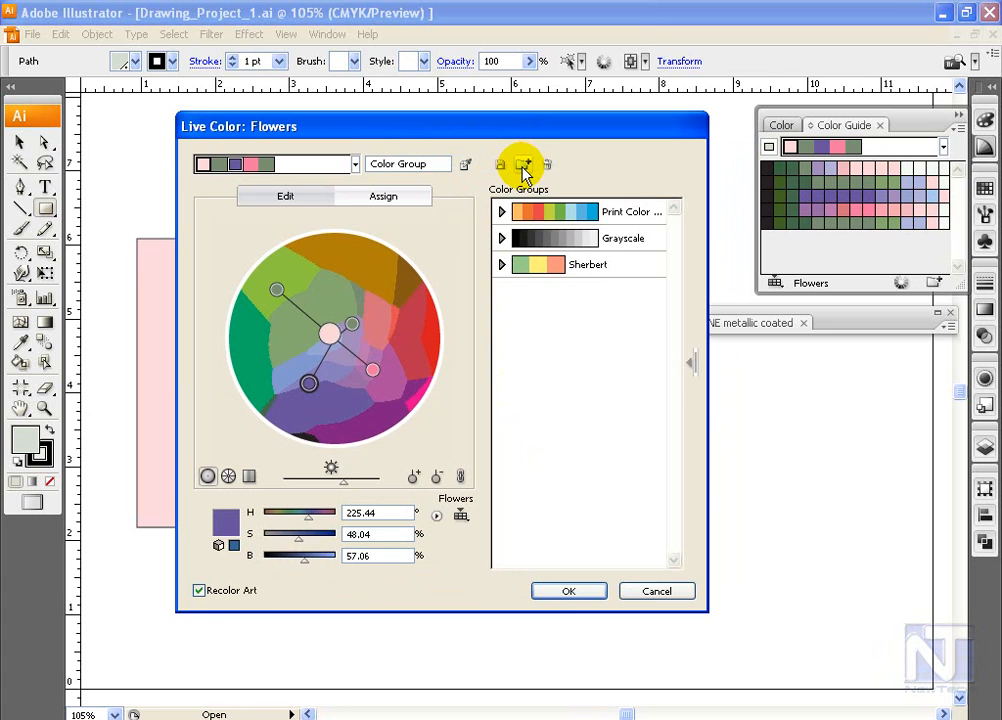
pyautogui.click(522, 168)
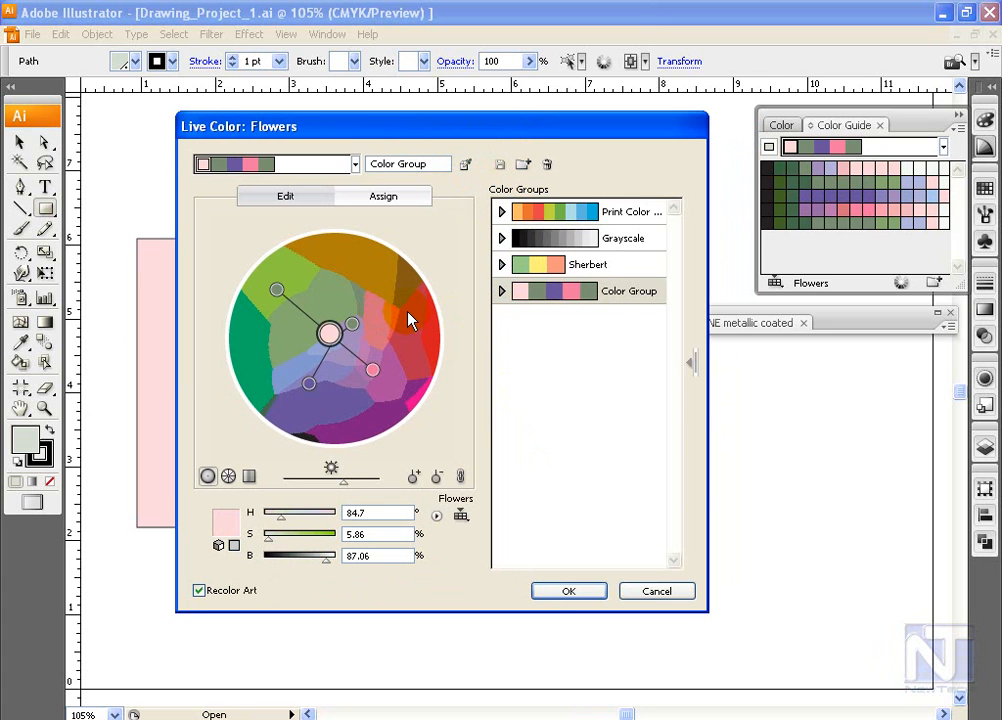
pyautogui.doubleClick(630, 293)
pyautogui.moveTo(568, 327); pyautogui.dragTo(616, 360)
pyautogui.write('My Color Group')
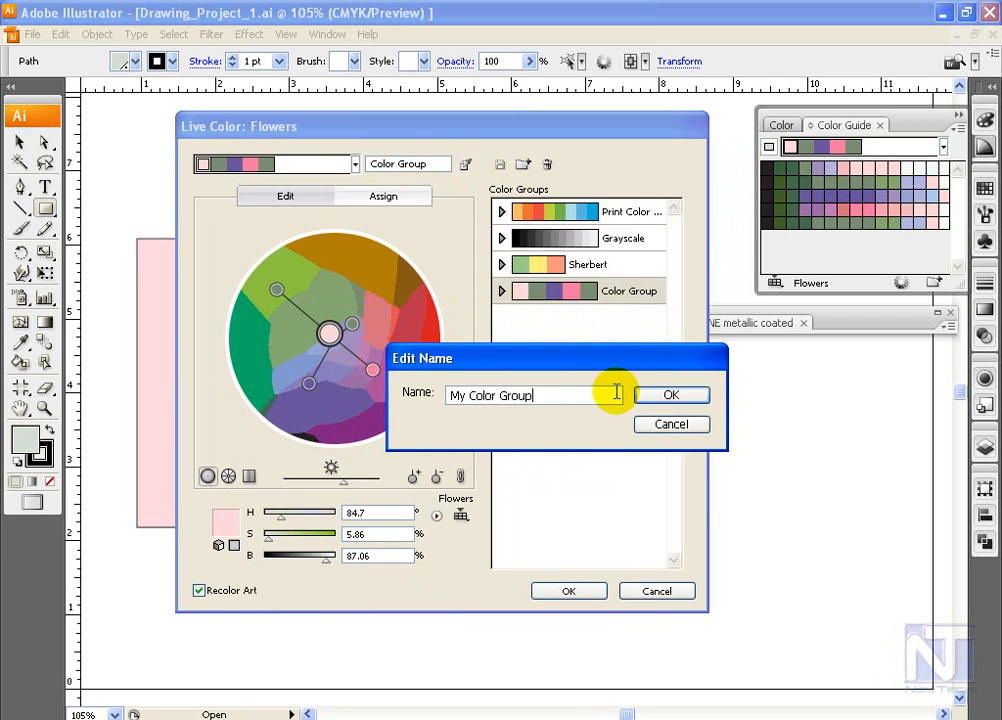
pyautogui.click(671, 397)
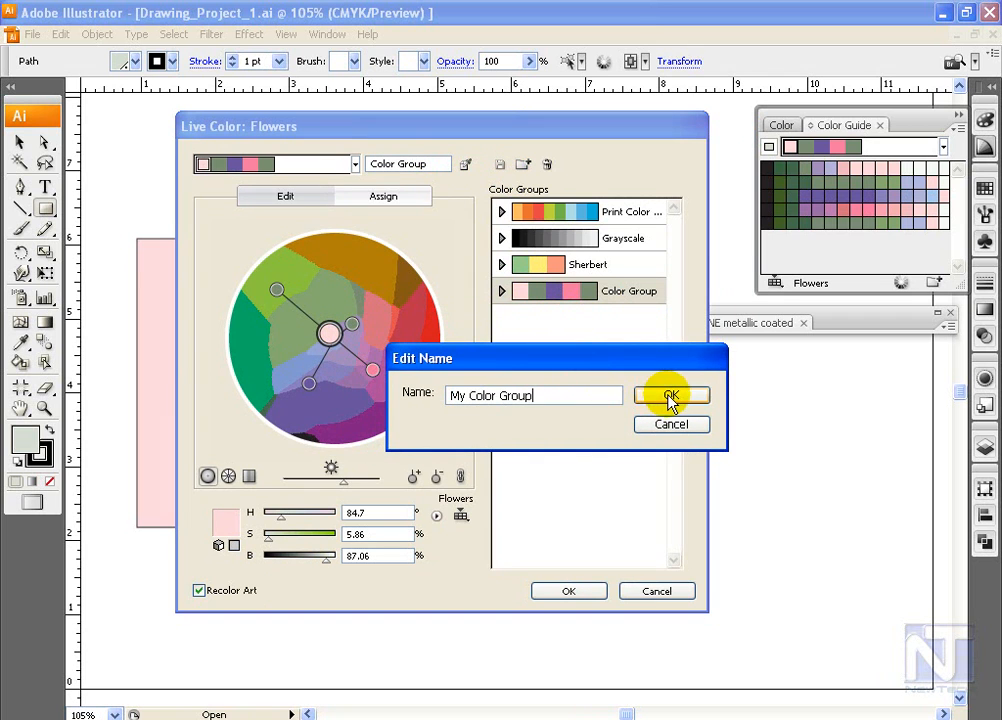
# Step: Load the Grayscale color group in Live Color and apply a harmony rule based on black
pyautogui.click(560, 238)
pyautogui.click(355, 164)
pyautogui.moveTo(410, 210)
pyautogui.mouseDown()
pyautogui.moveTo(410, 460)
pyautogui.moveTo(409, 195)
pyautogui.mouseUp()
pyautogui.moveTo(418, 138); pyautogui.dragTo(505, 127)
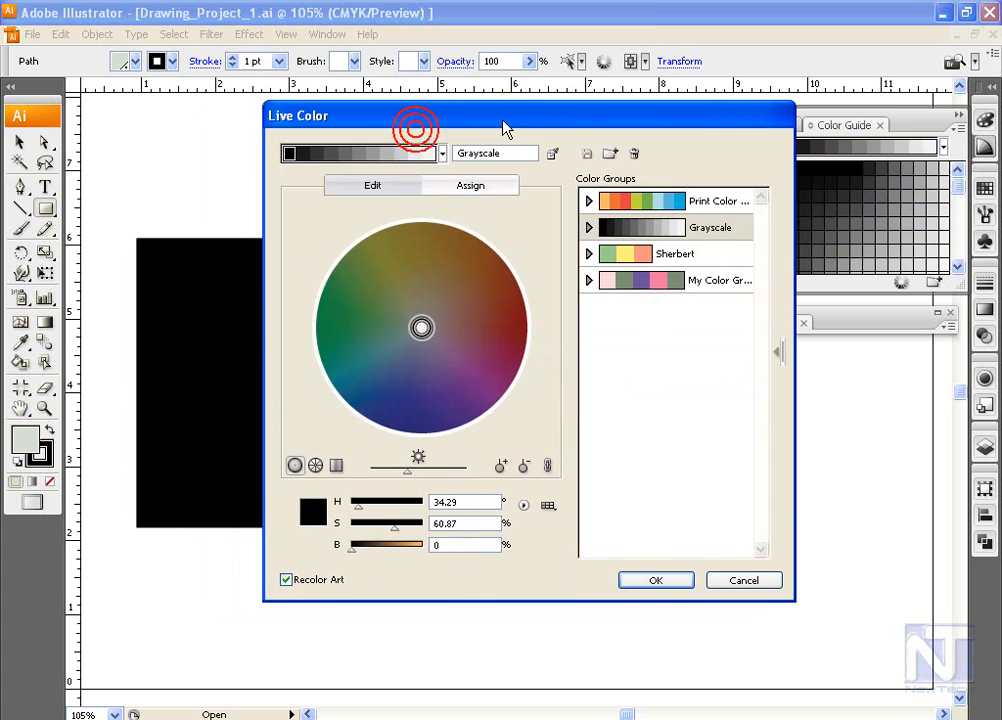
pyautogui.click(361, 279)
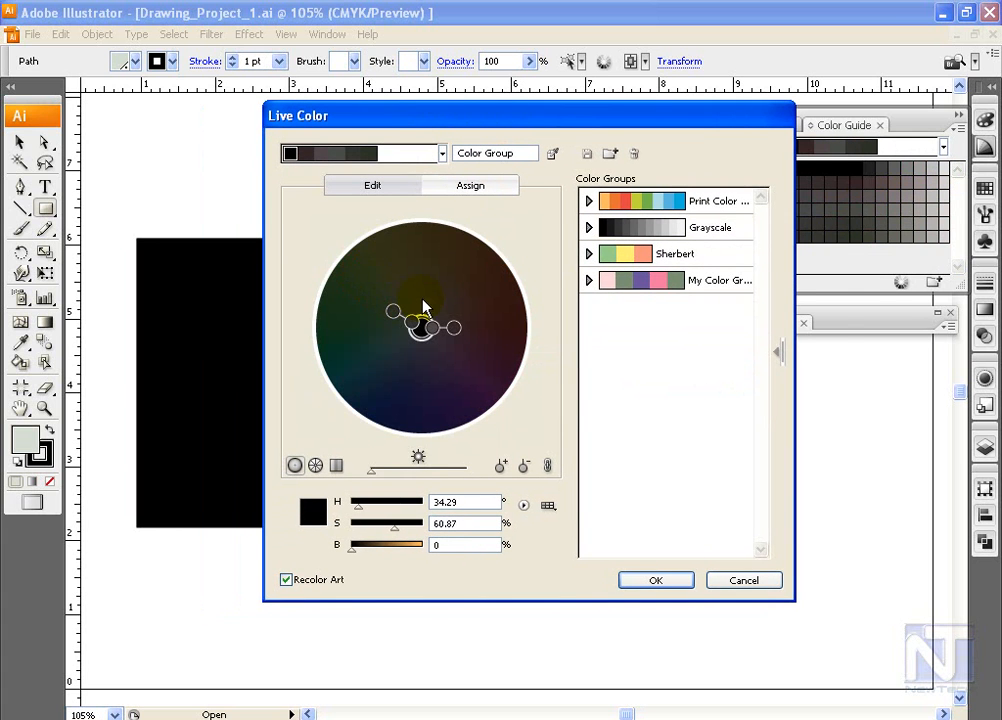
pyautogui.moveTo(445, 121); pyautogui.dragTo(505, 116)
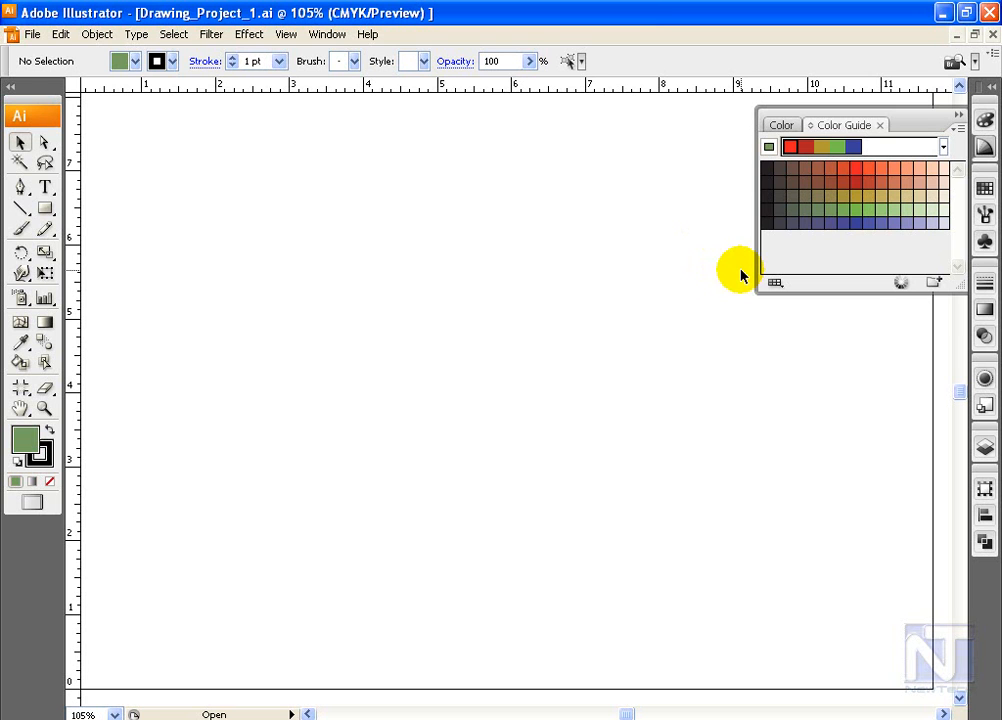
# Step: Open Live Color with nothing selected and move the linked harmony's red base color to pale yellow at C 2.75, M 0, Y 52.16, K 0
pyautogui.click(903, 285)
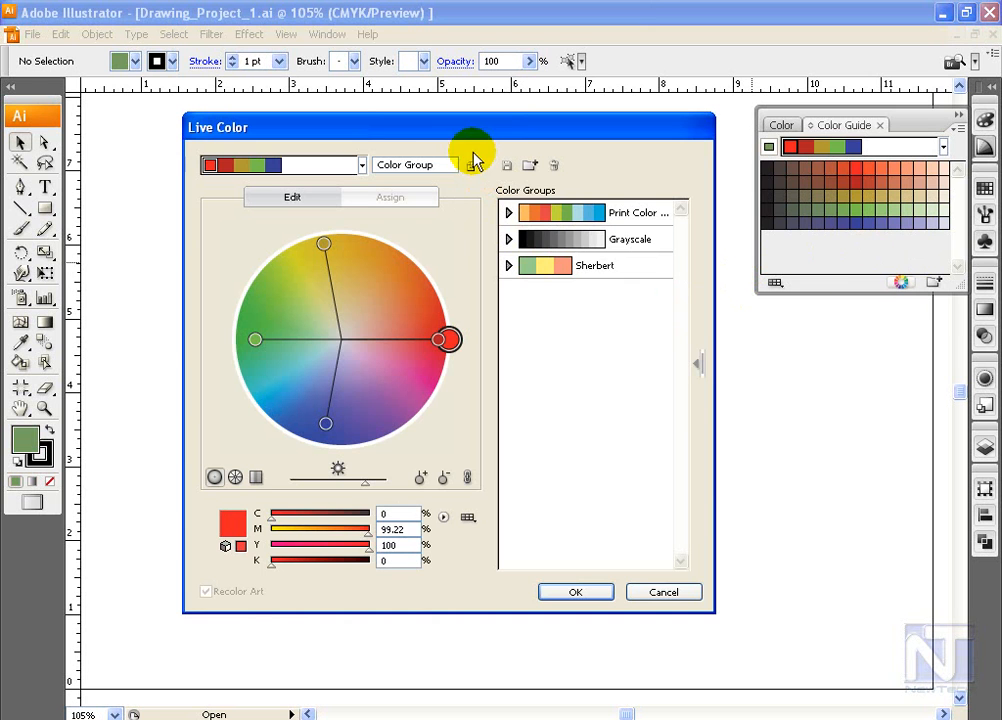
pyautogui.moveTo(470, 134); pyautogui.dragTo(466, 125)
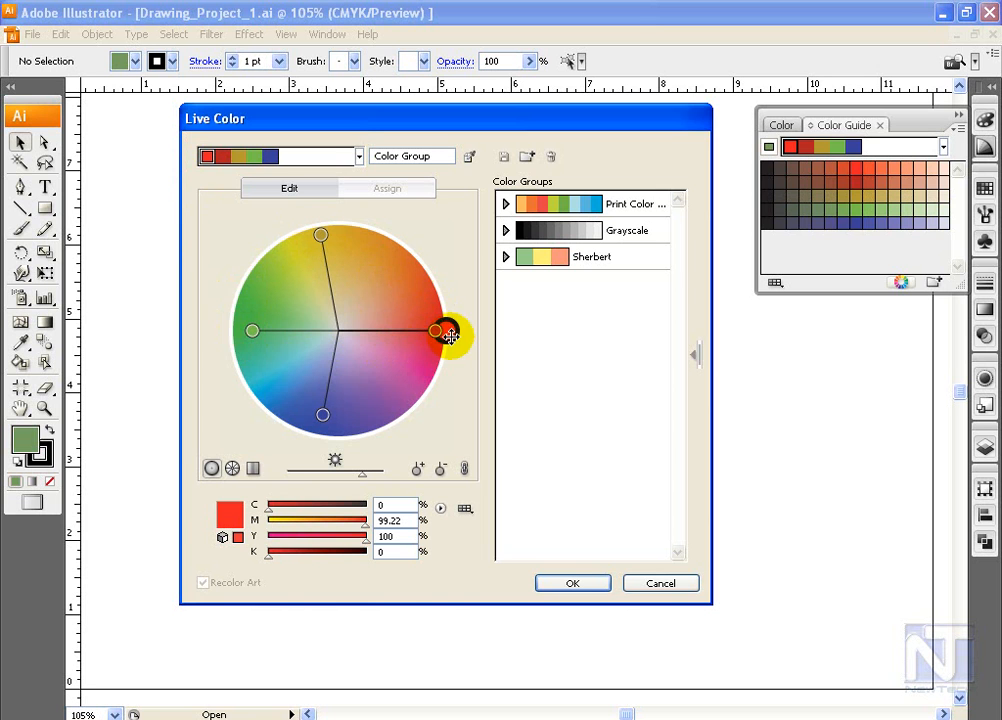
pyautogui.moveTo(454, 337)
pyautogui.mouseDown()
pyautogui.moveTo(416, 268)
pyautogui.moveTo(374, 250)
pyautogui.moveTo(284, 266)
pyautogui.moveTo(253, 292)
pyautogui.moveTo(251, 388)
pyautogui.moveTo(286, 353)
pyautogui.moveTo(325, 382)
pyautogui.moveTo(290, 345)
pyautogui.moveTo(300, 305)
pyautogui.moveTo(318, 288)
pyautogui.mouseUp()
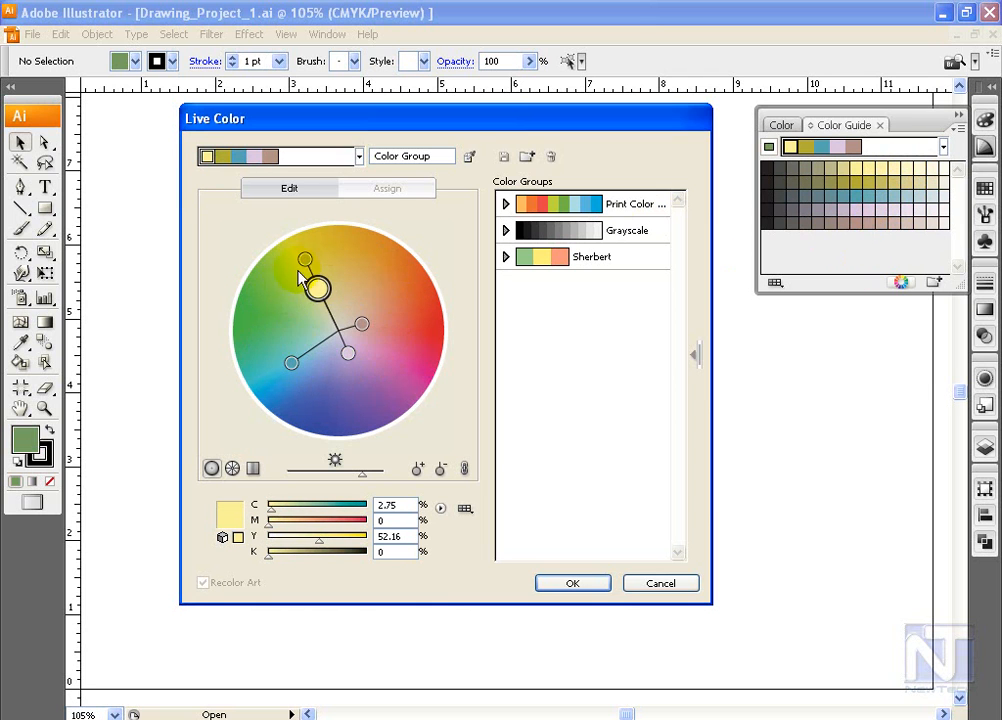
# Step: Unlink the harmony colors and move them individually: orange base at M 54.12, Y 98.04, a red, a yellow-green and a violet at C 61.57, M 70.2
pyautogui.click(463, 470)
pyautogui.moveTo(317, 288)
pyautogui.mouseDown()
pyautogui.moveTo(391, 271)
pyautogui.moveTo(401, 256)
pyautogui.mouseUp()
pyautogui.moveTo(361, 323); pyautogui.dragTo(429, 326)
pyautogui.moveTo(359, 356); pyautogui.dragTo(382, 389)
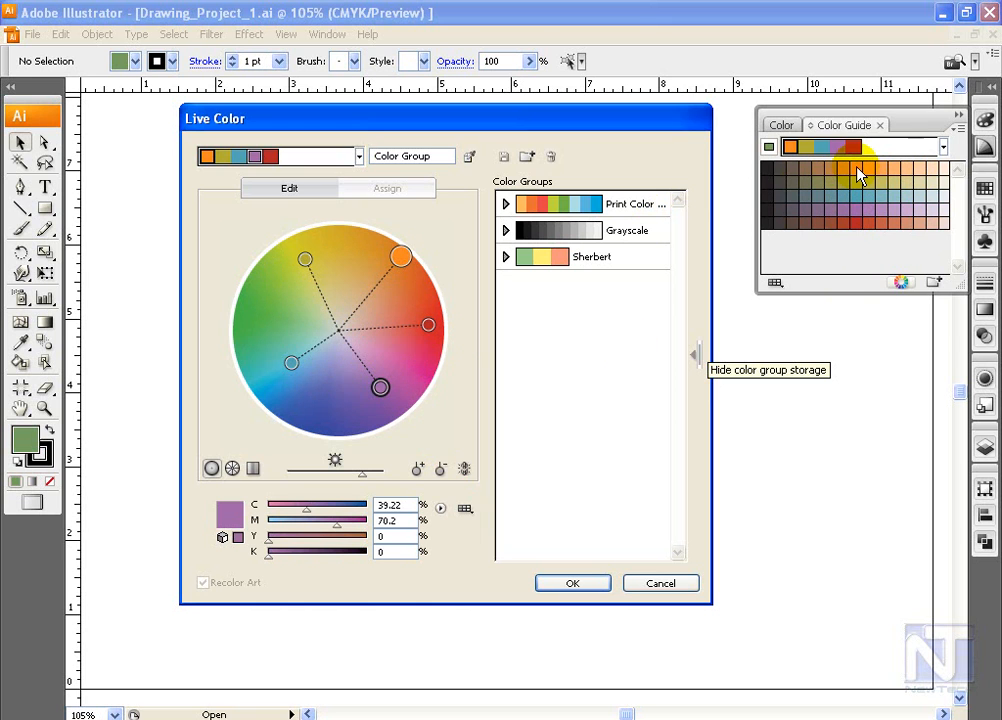
pyautogui.click(403, 258)
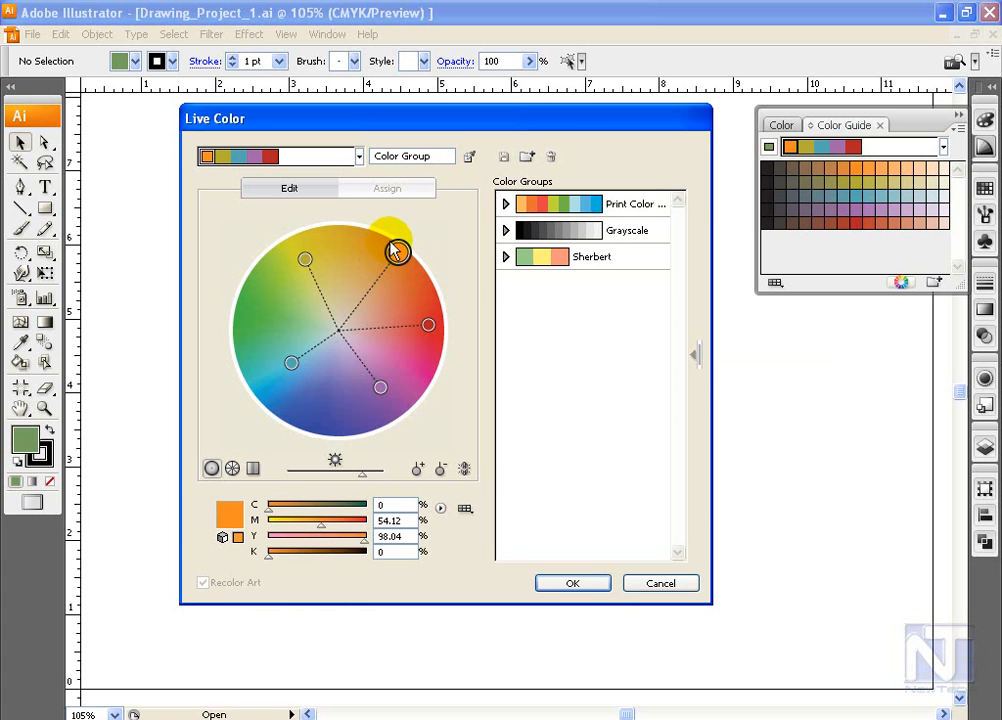
pyautogui.moveTo(305, 259)
pyautogui.mouseDown()
pyautogui.moveTo(330, 238)
pyautogui.moveTo(291, 262)
pyautogui.mouseUp()
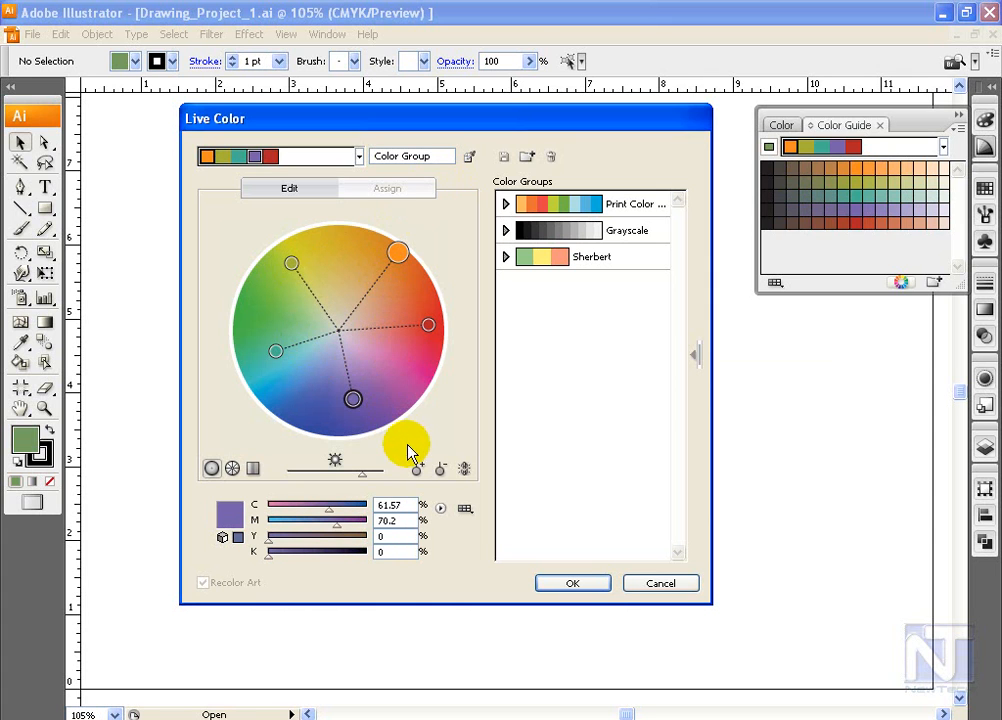
# Step: Add three colors to the unlinked harmony: a pink at C 21.96, M 85.1, a blue at C 76.86, M 45.88, and a light blue
pyautogui.click(419, 470)
pyautogui.click(343, 338)
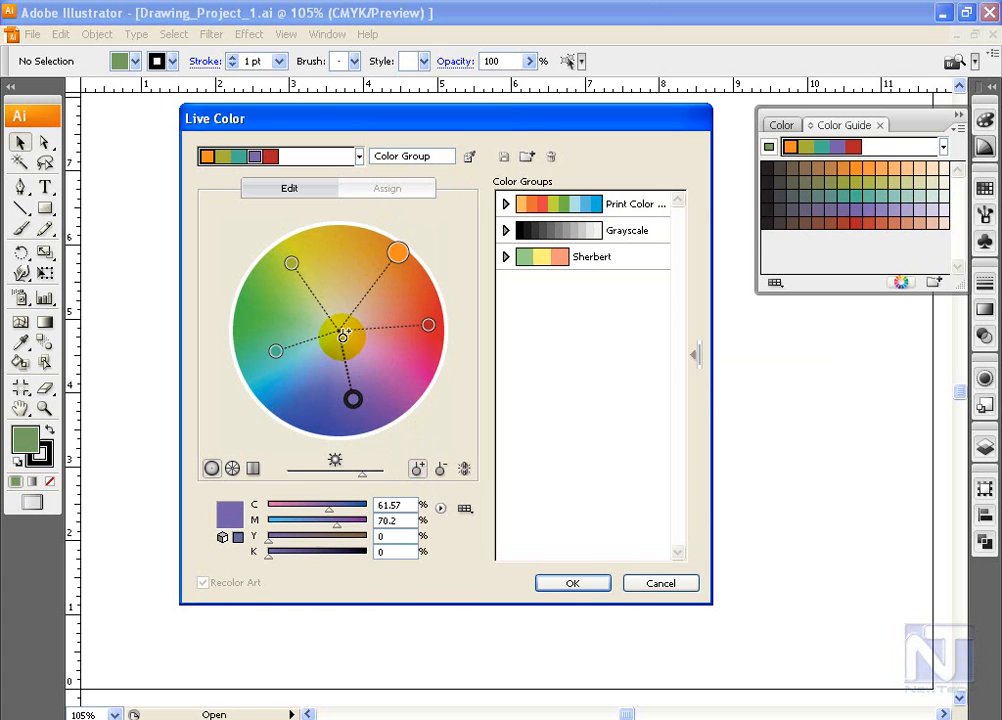
pyautogui.moveTo(343, 332)
pyautogui.mouseDown()
pyautogui.moveTo(410, 370)
pyautogui.moveTo(401, 369)
pyautogui.mouseUp()
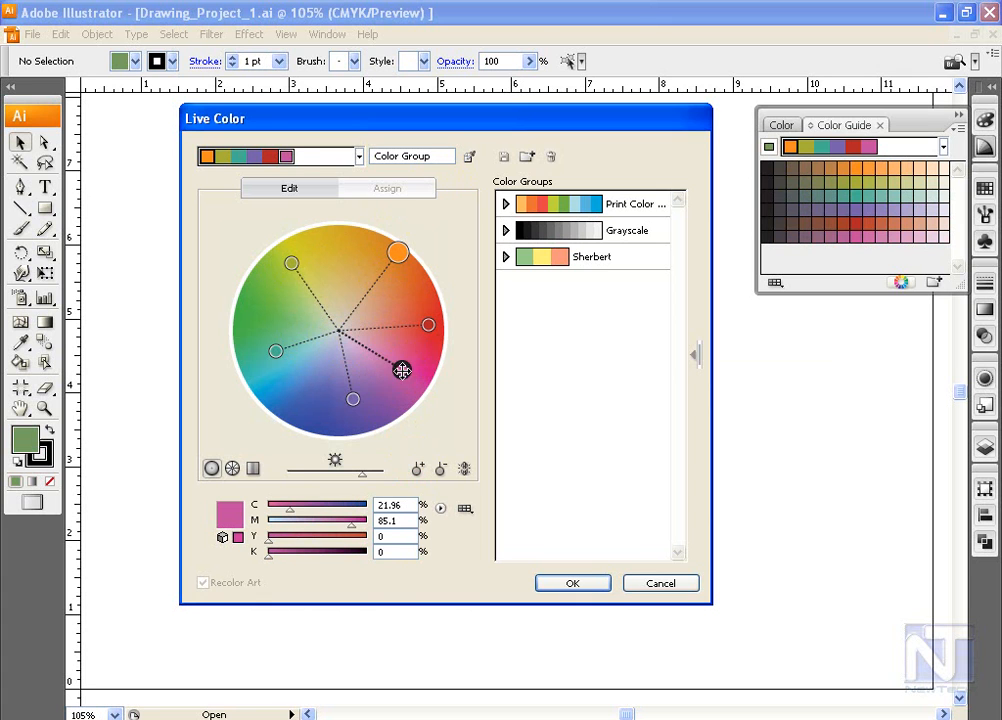
pyautogui.click(418, 468)
pyautogui.click(289, 392)
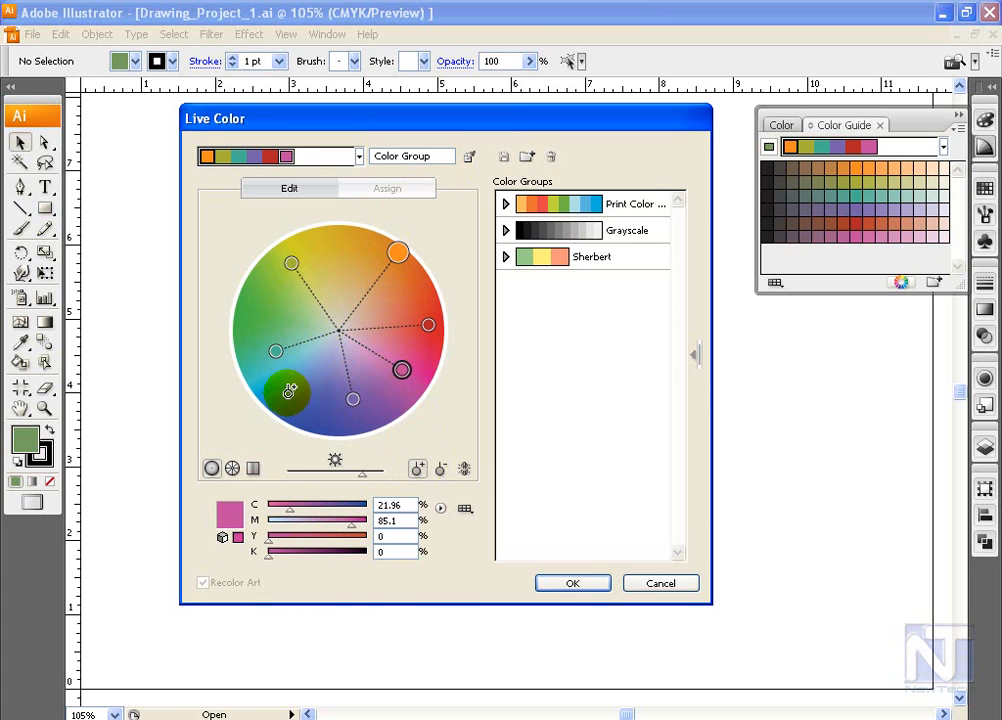
pyautogui.click(415, 470)
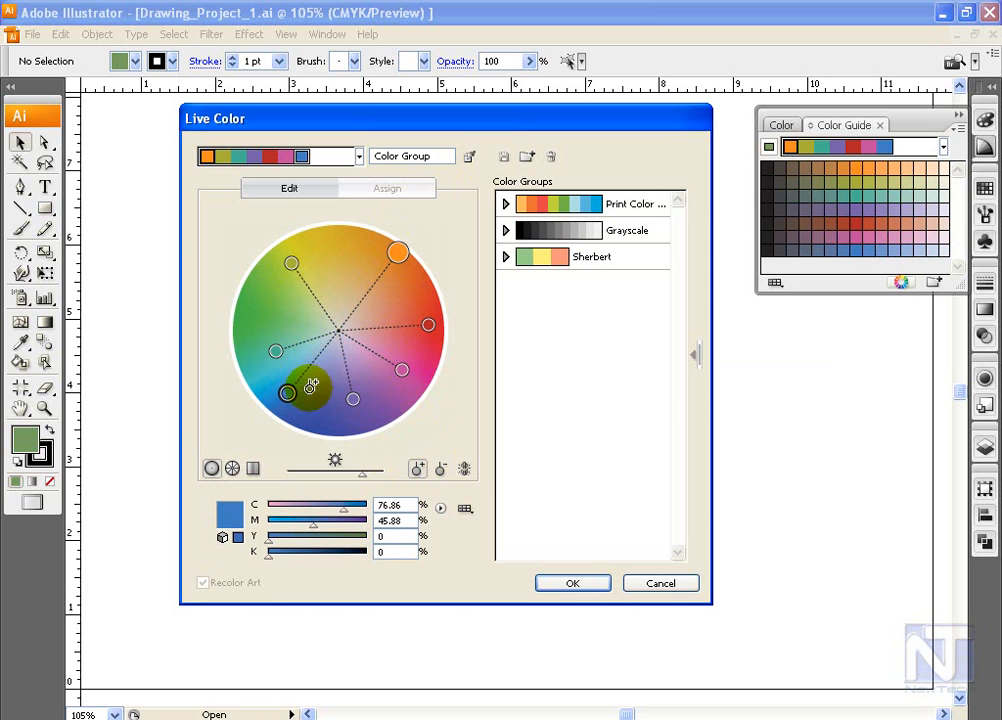
pyautogui.click(284, 368)
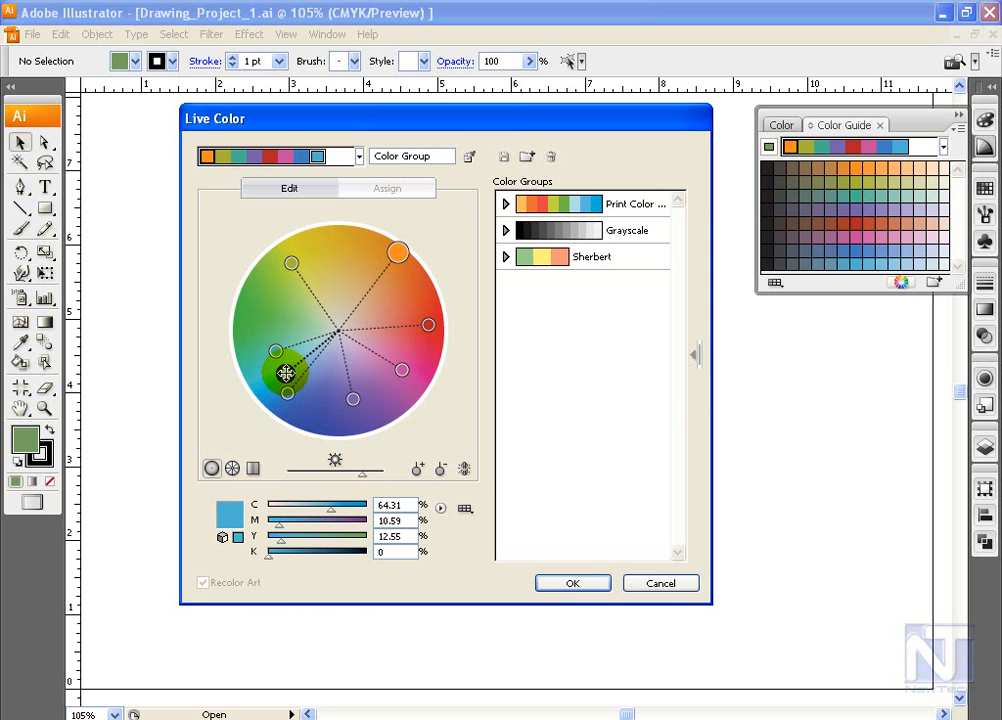
# Step: Remove the light purple color between blue-violet and pink from the harmony on the color wheel
pyautogui.click(440, 468)
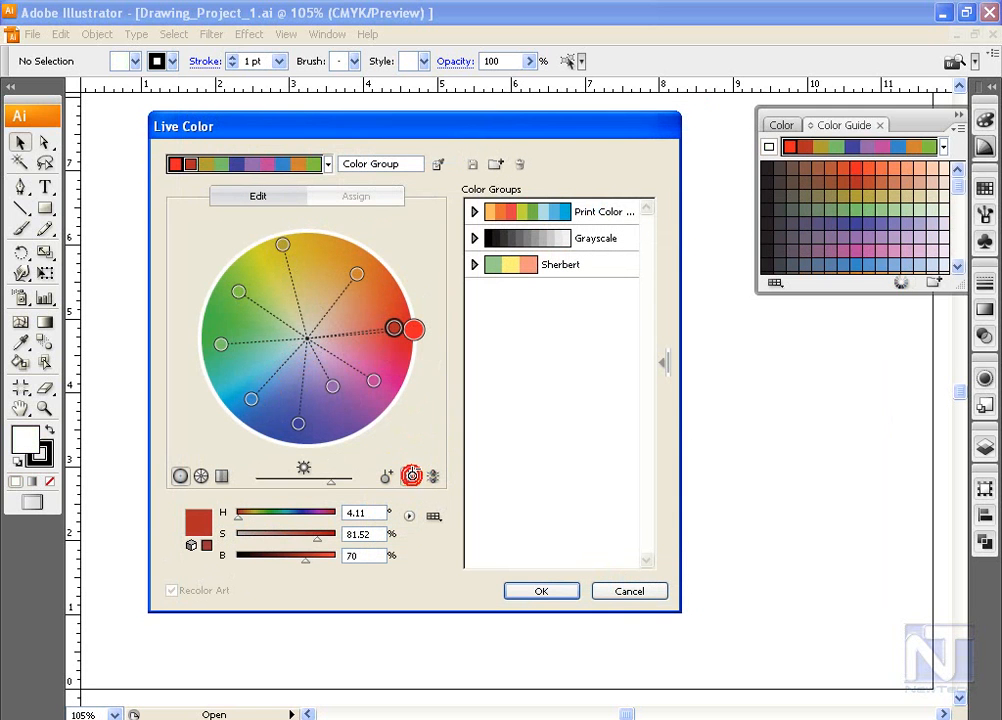
pyautogui.click(411, 474)
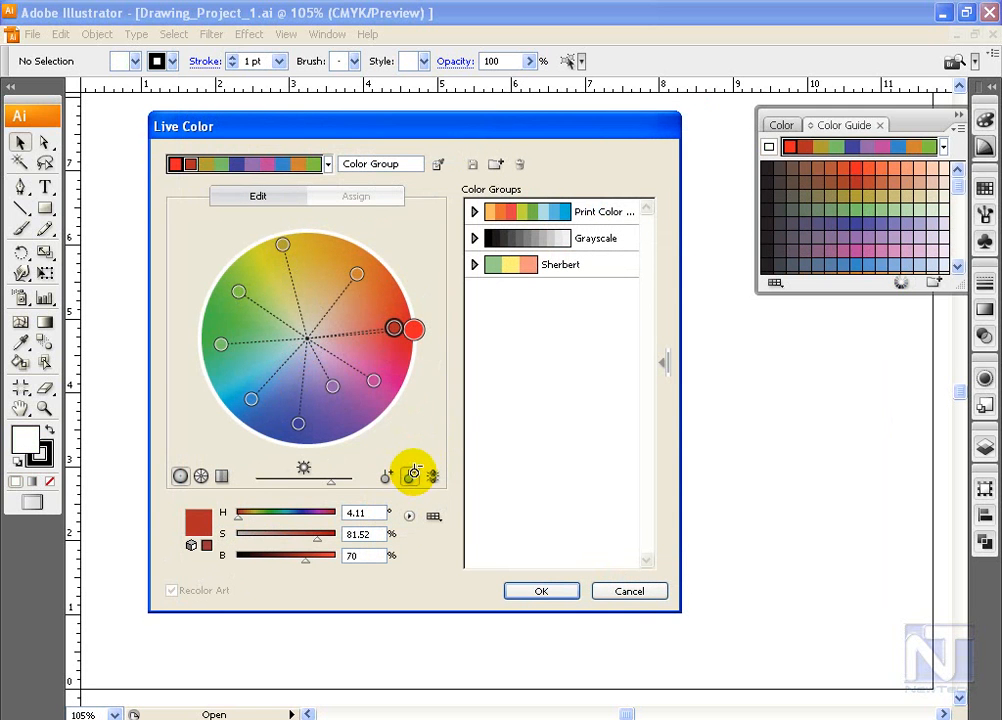
pyautogui.click(331, 390)
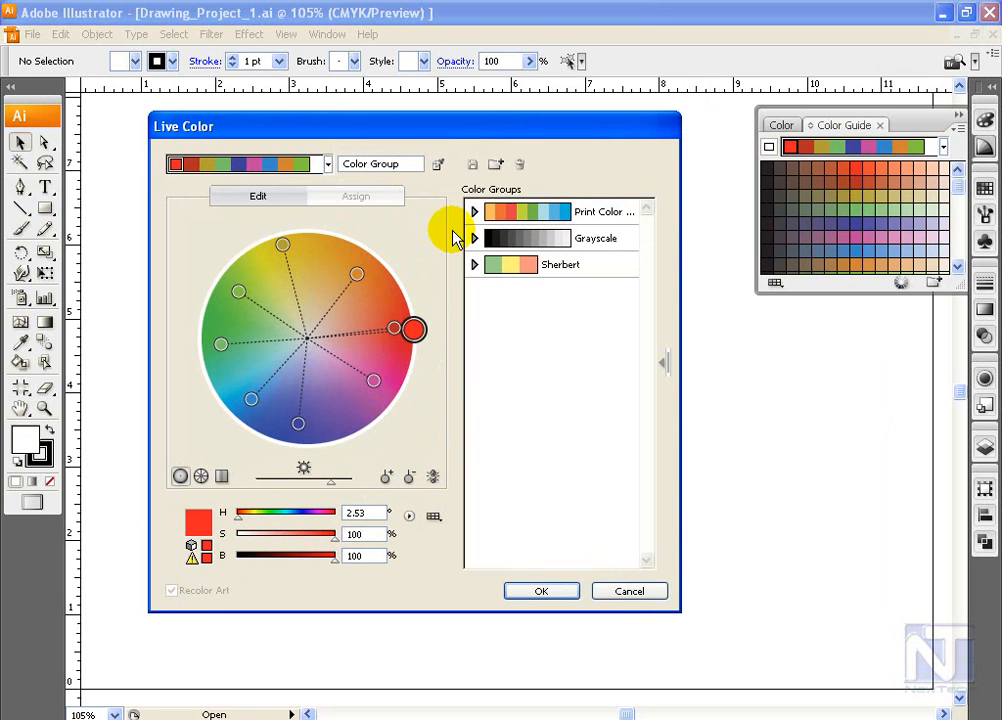
# Step: Save the edited harmony as a new color group named Color Group and review its individual swatches
pyautogui.click(497, 166)
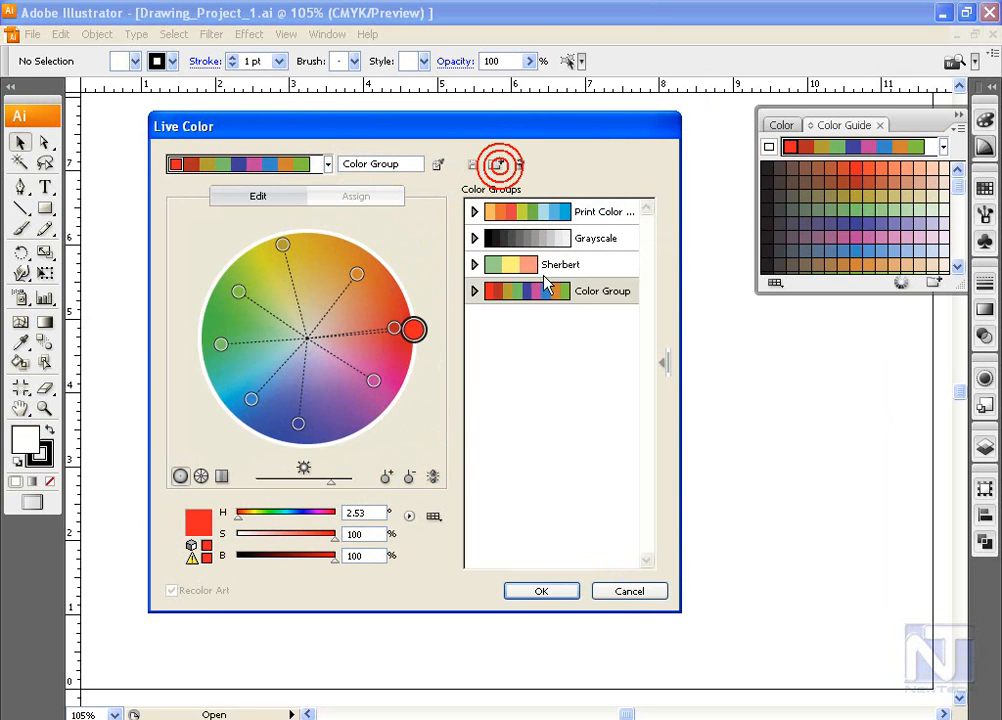
pyautogui.click(476, 292)
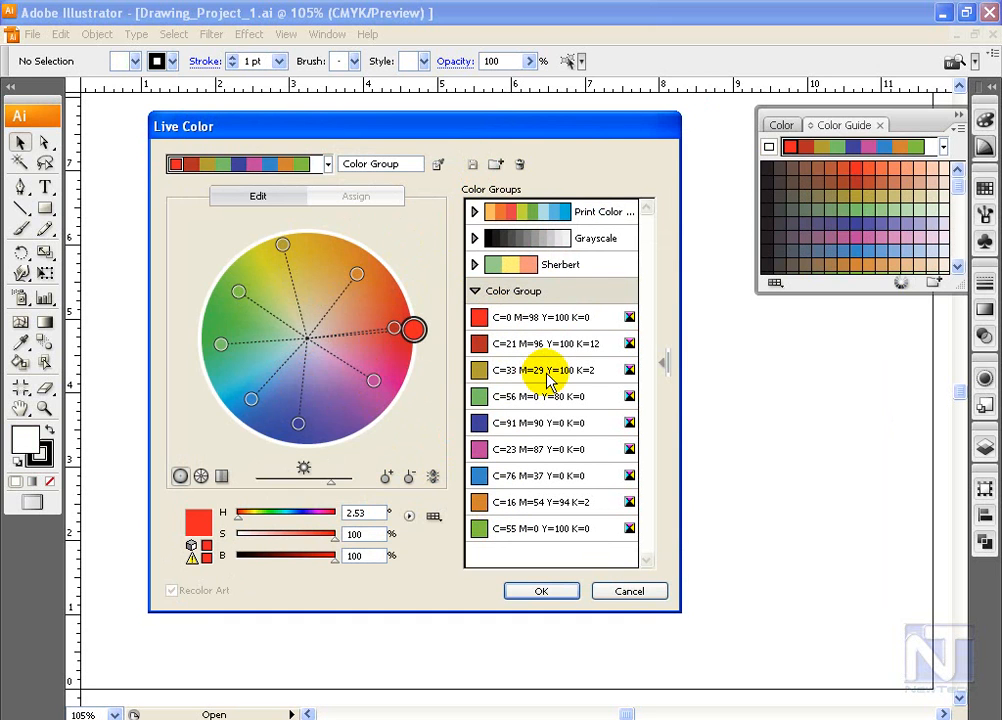
pyautogui.click(476, 292)
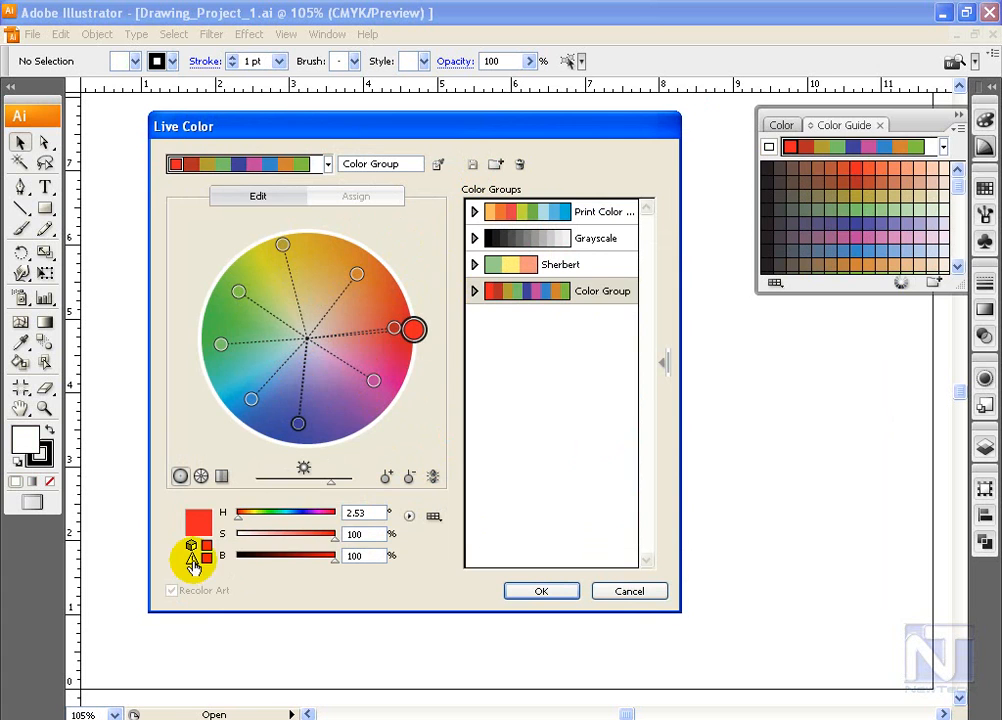
# Step: Replace the out-of-gamut red base color with its closest printable color and set the color adjustment sliders to RGB
pyautogui.click(203, 557)
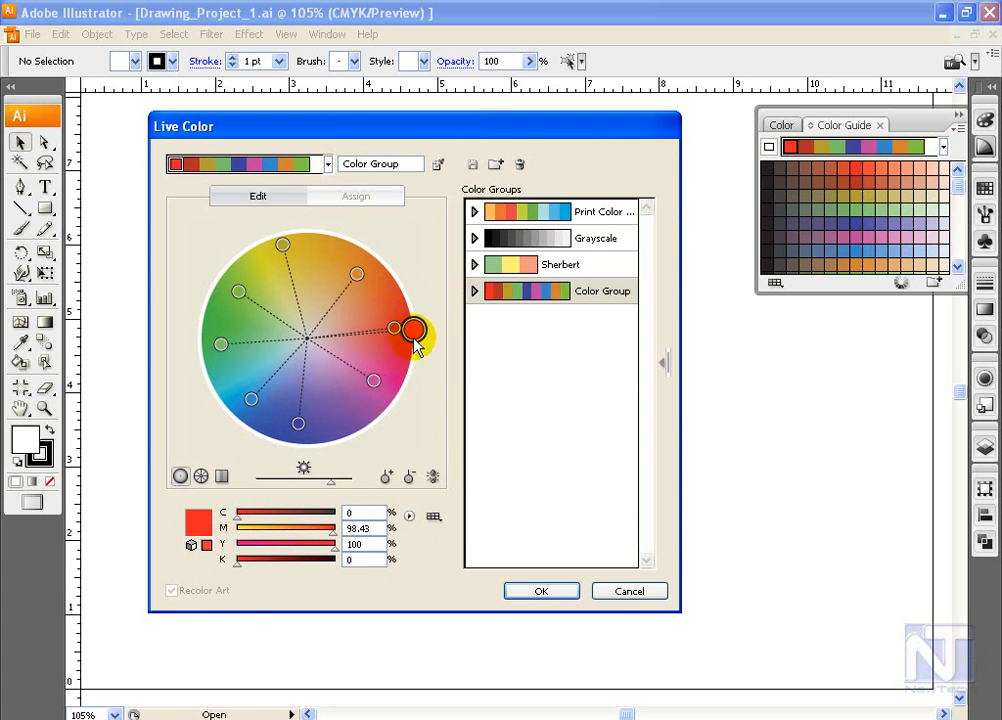
pyautogui.click(409, 516)
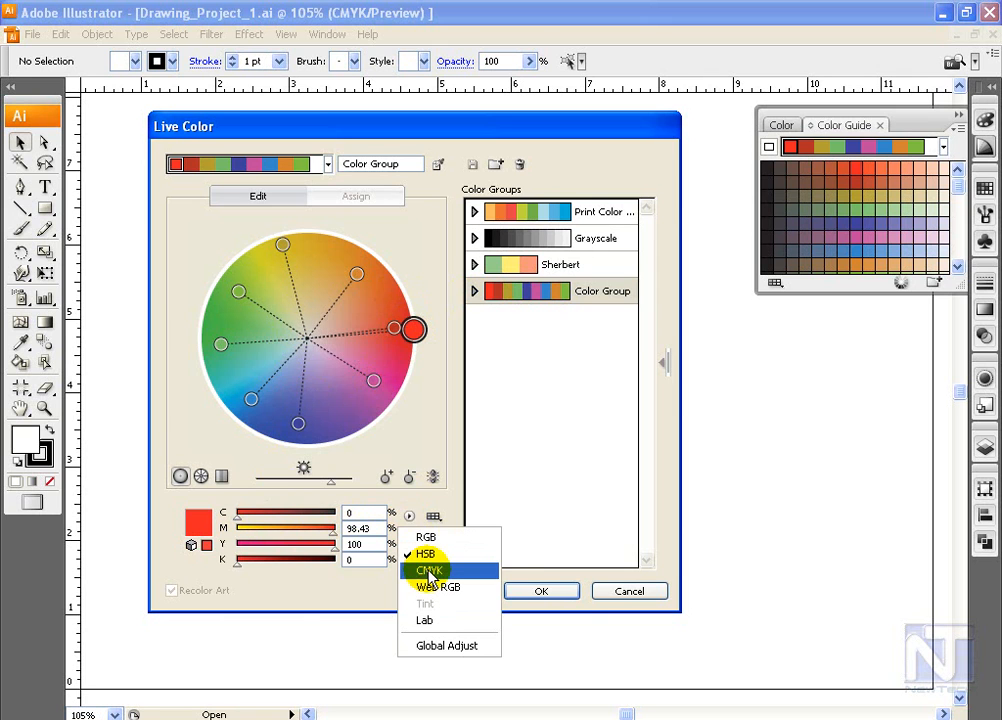
pyautogui.click(428, 577)
pyautogui.click(409, 516)
pyautogui.click(424, 553)
pyautogui.click(200, 558)
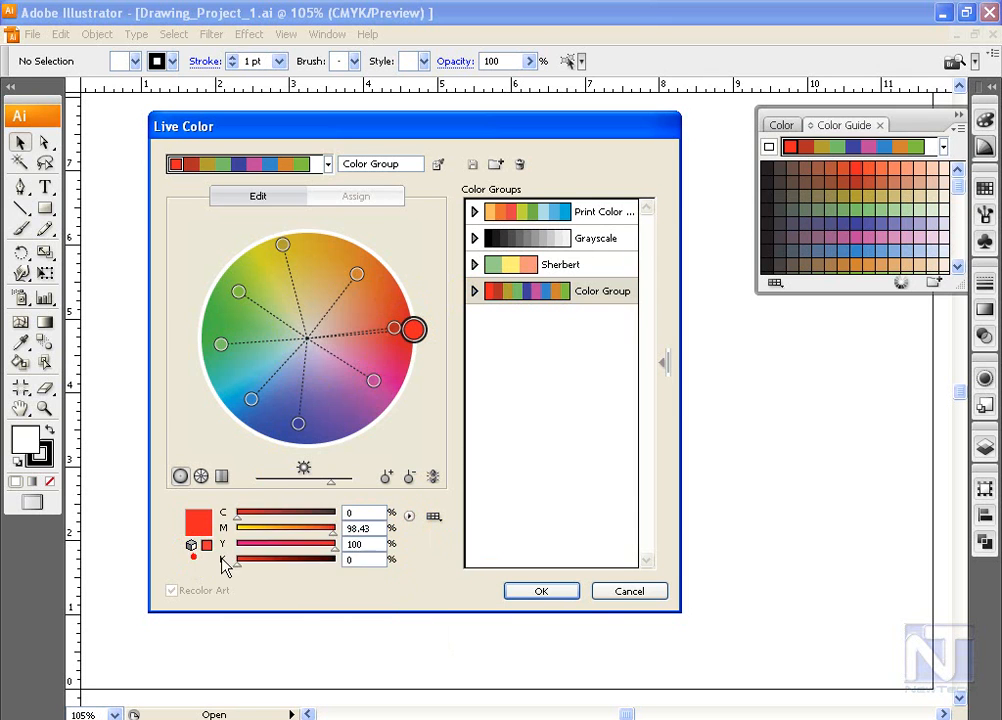
pyautogui.click(409, 516)
pyautogui.click(425, 538)
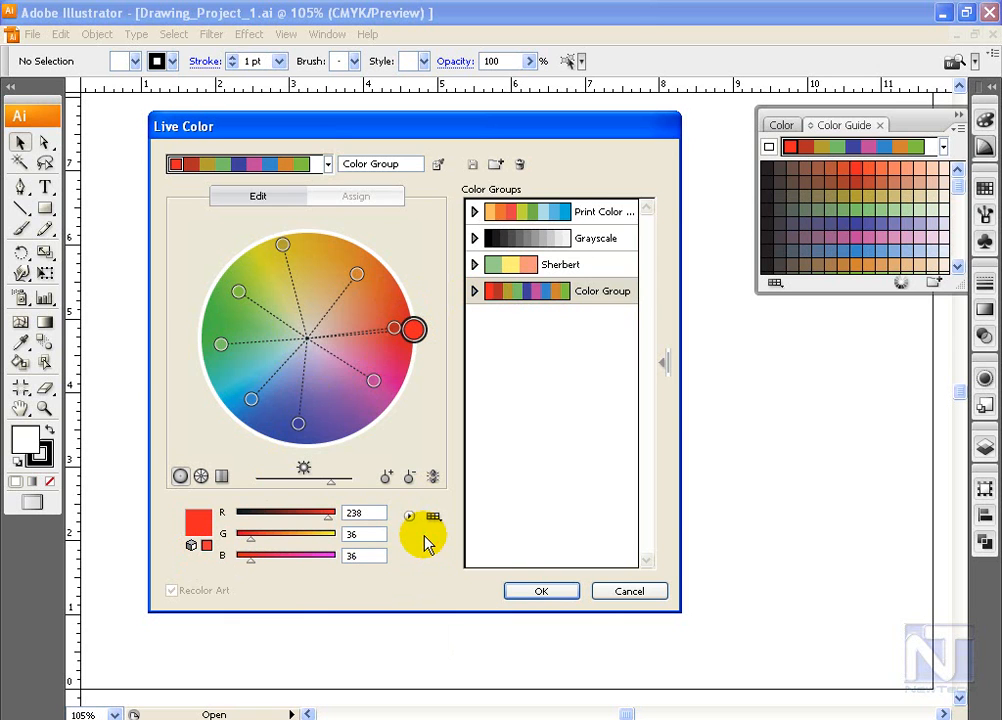
pyautogui.click(433, 517)
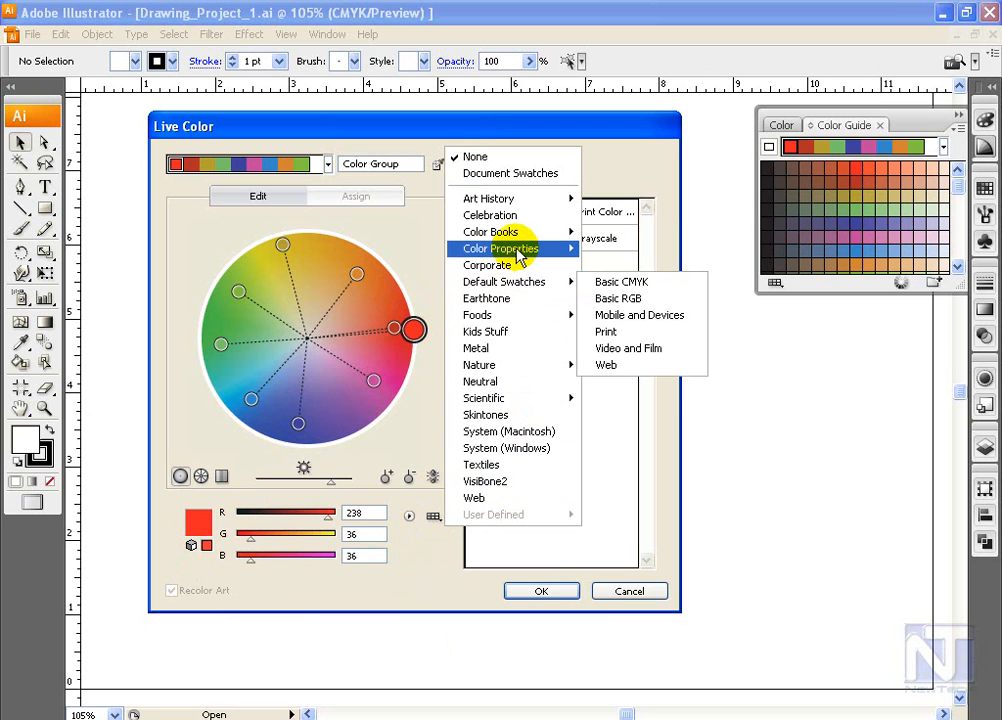
pyautogui.moveTo(518, 254)
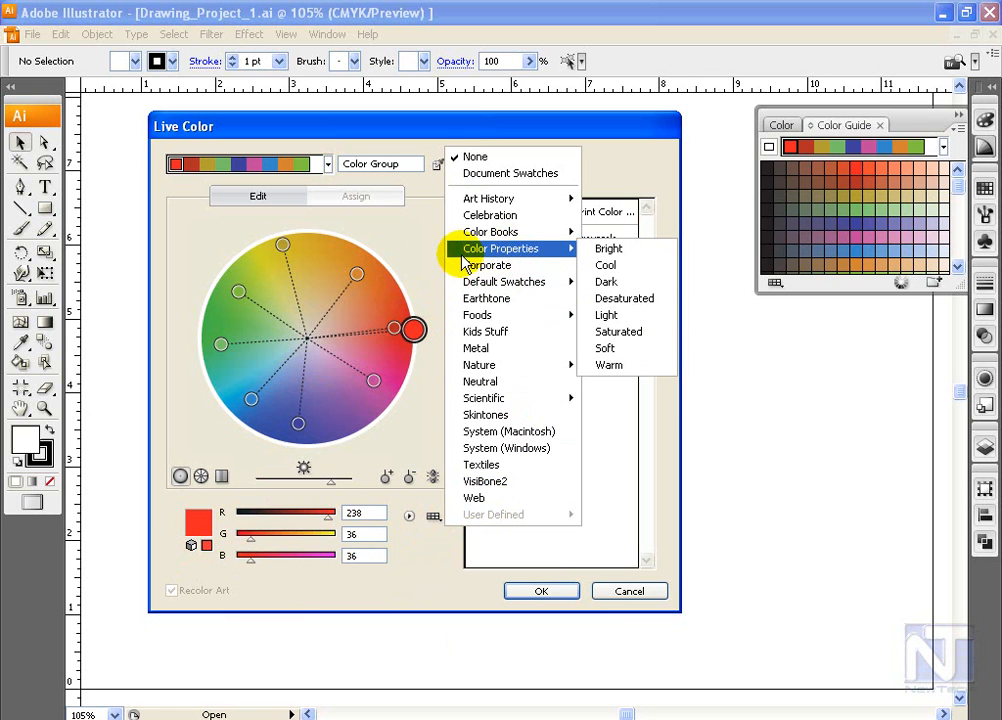
pyautogui.click(417, 244)
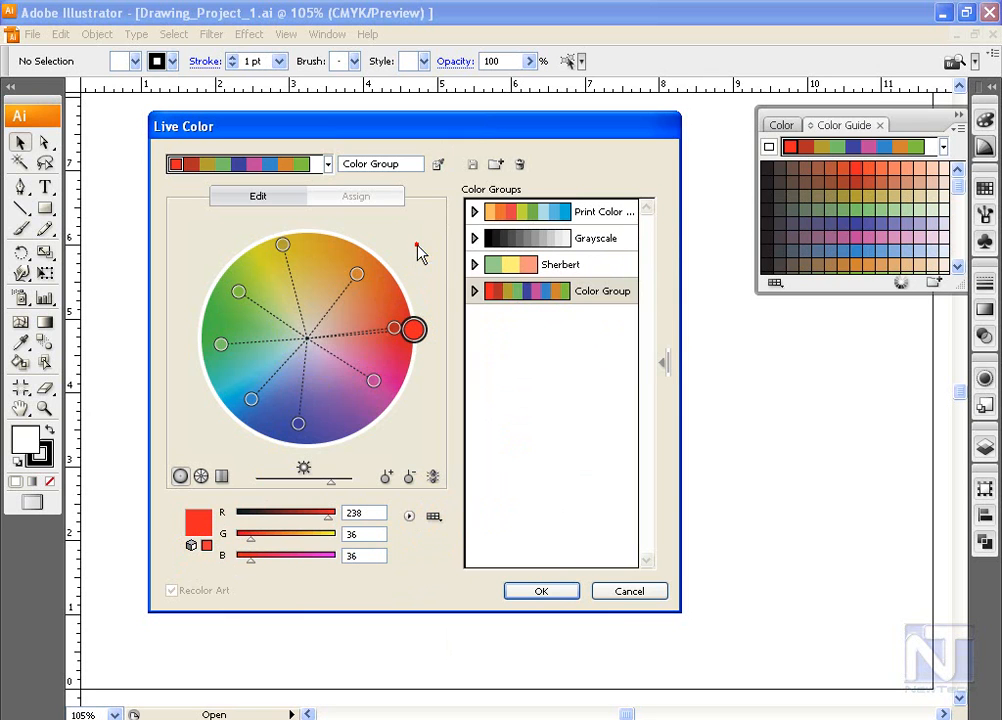
# Step: Display the harmony as color bars and randomly reorder its colors several times
pyautogui.click(200, 477)
pyautogui.click(221, 476)
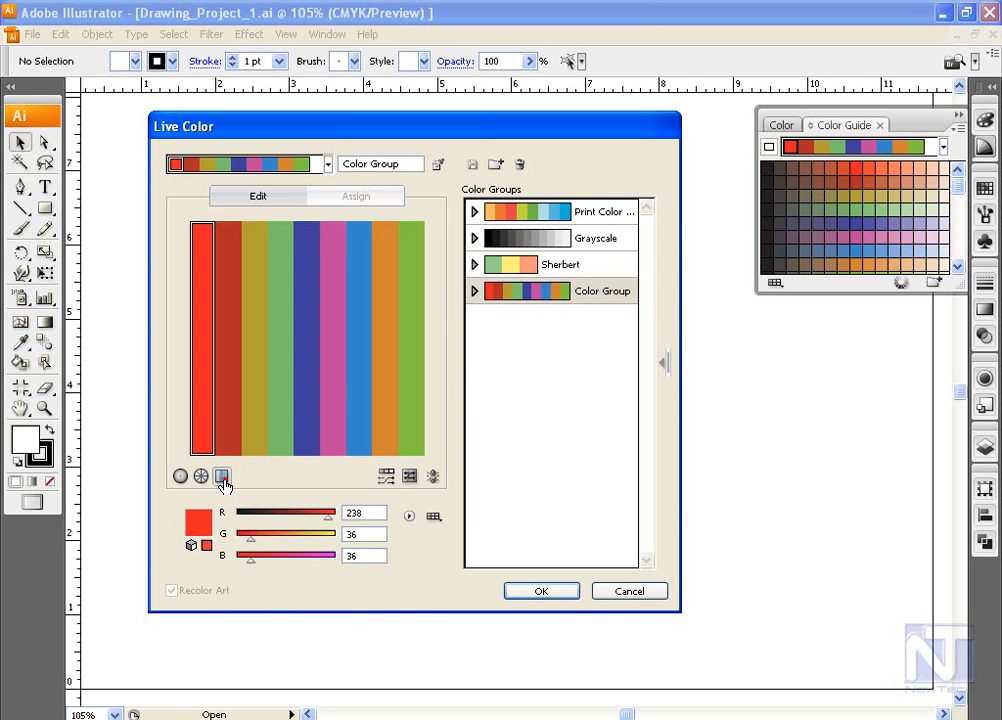
pyautogui.click(385, 478)
pyautogui.click(385, 478)
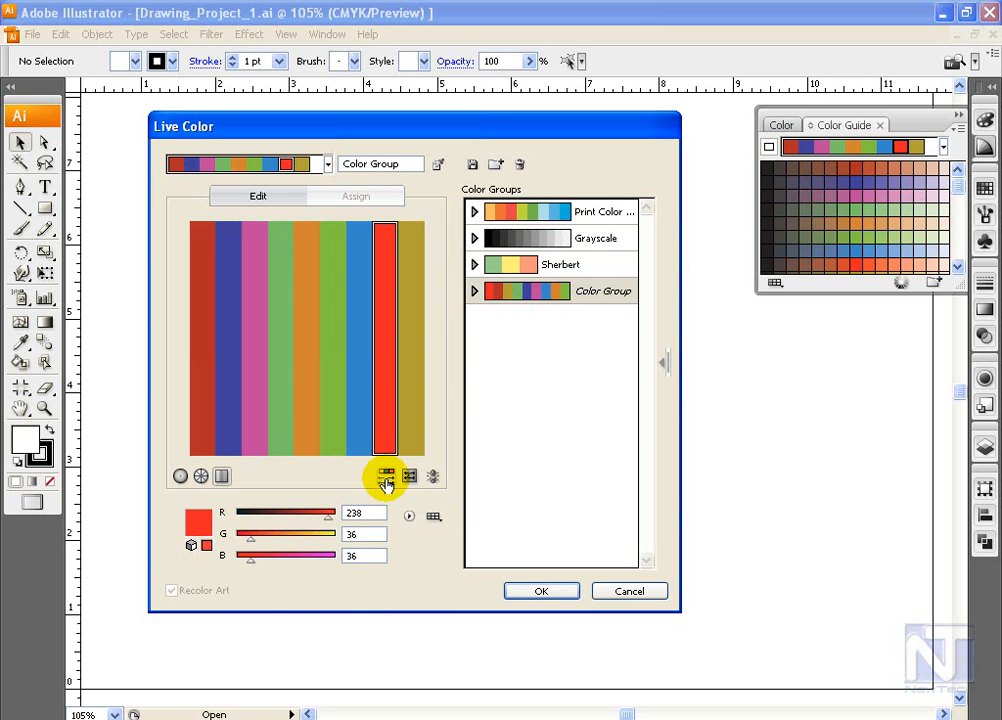
pyautogui.click(385, 478)
pyautogui.click(385, 478)
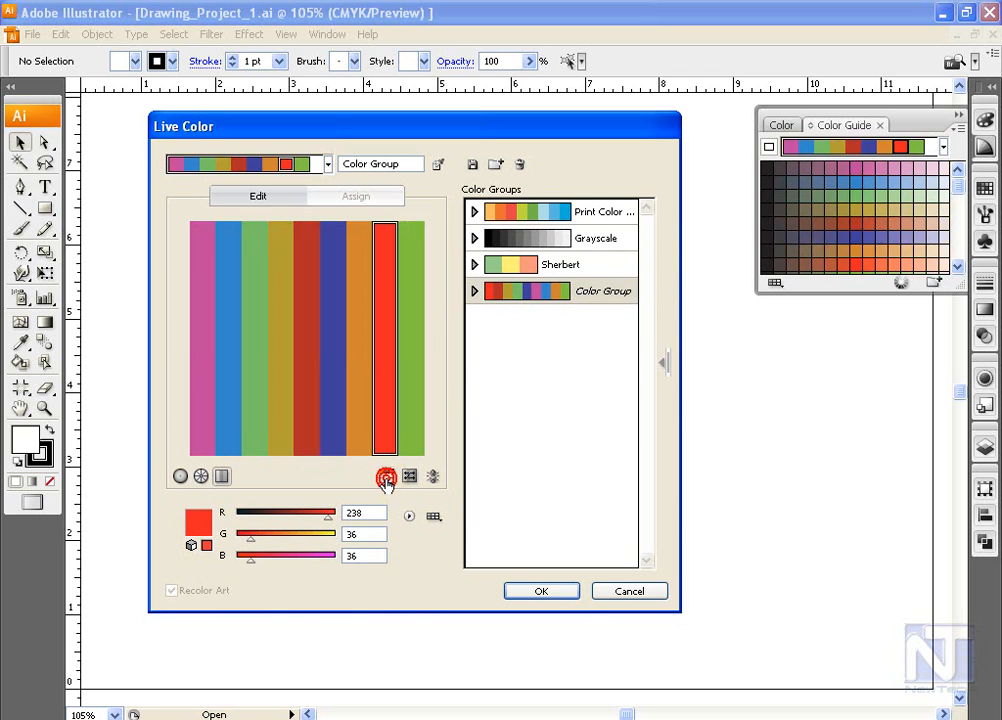
pyautogui.click(385, 478)
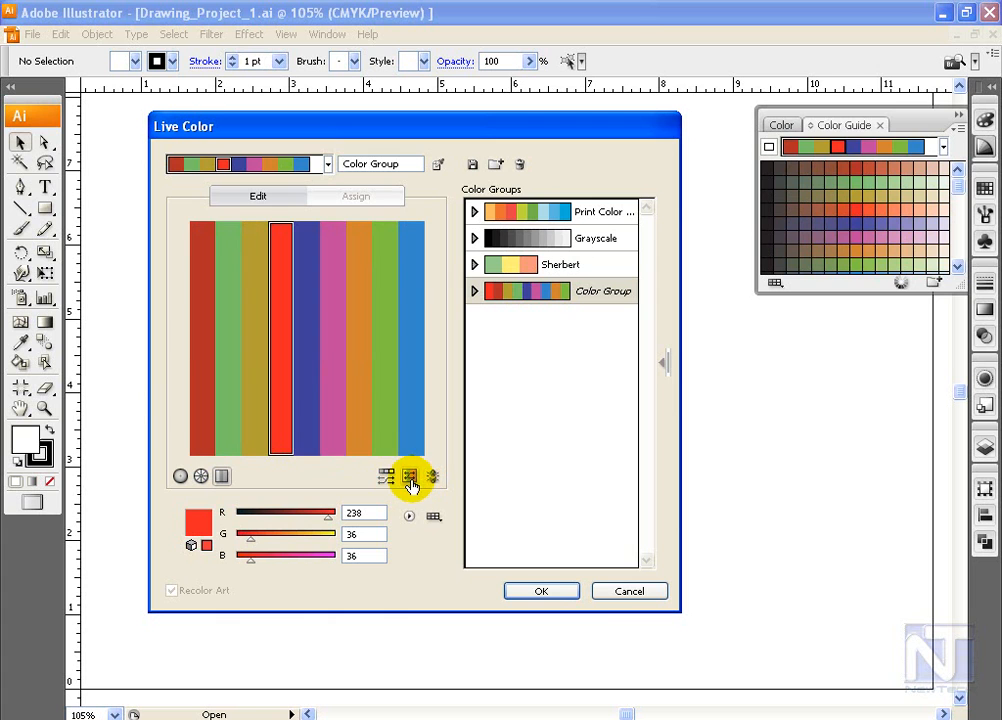
# Step: Randomly vary the saturation and brightness of the harmony's colors around the red base color several times
pyautogui.click(410, 480)
pyautogui.click(410, 480)
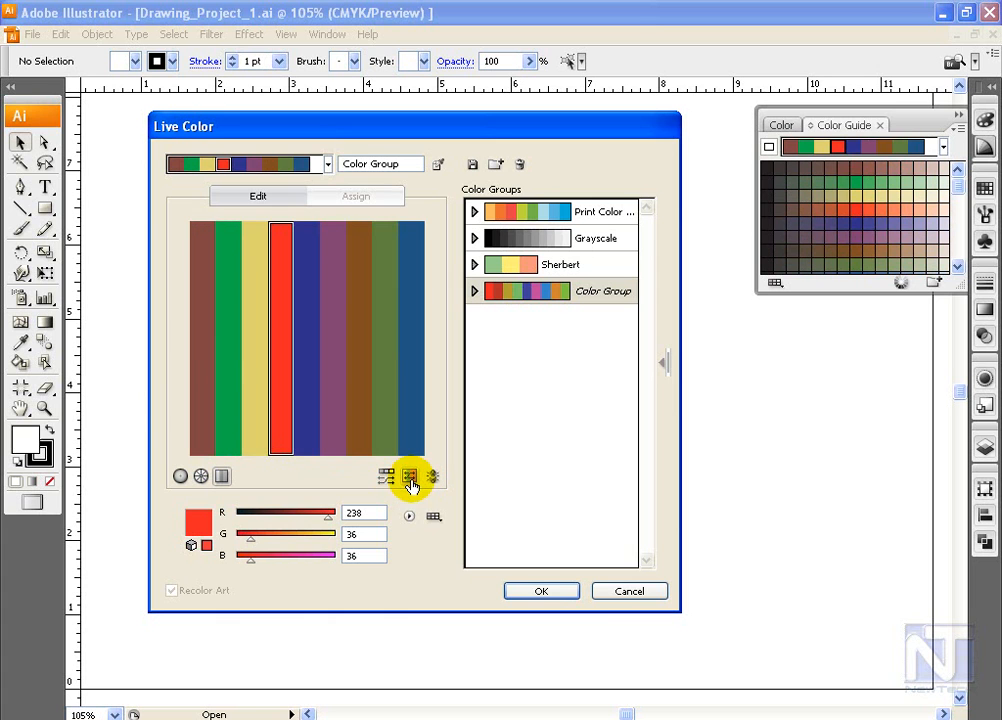
pyautogui.click(410, 482)
pyautogui.click(410, 482)
pyautogui.click(410, 482)
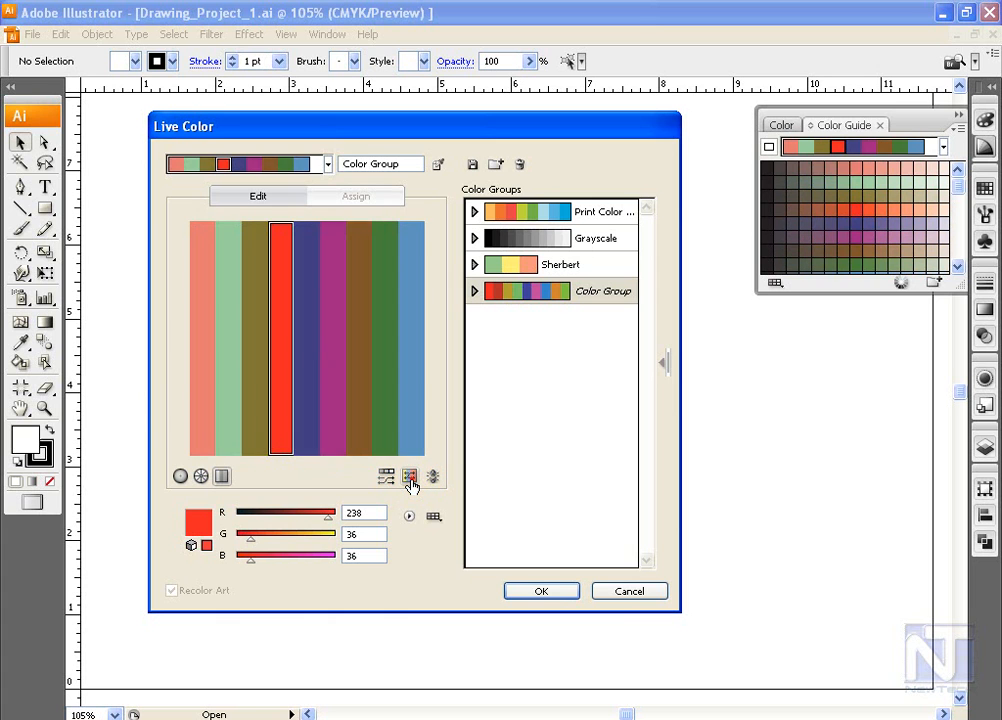
pyautogui.click(410, 482)
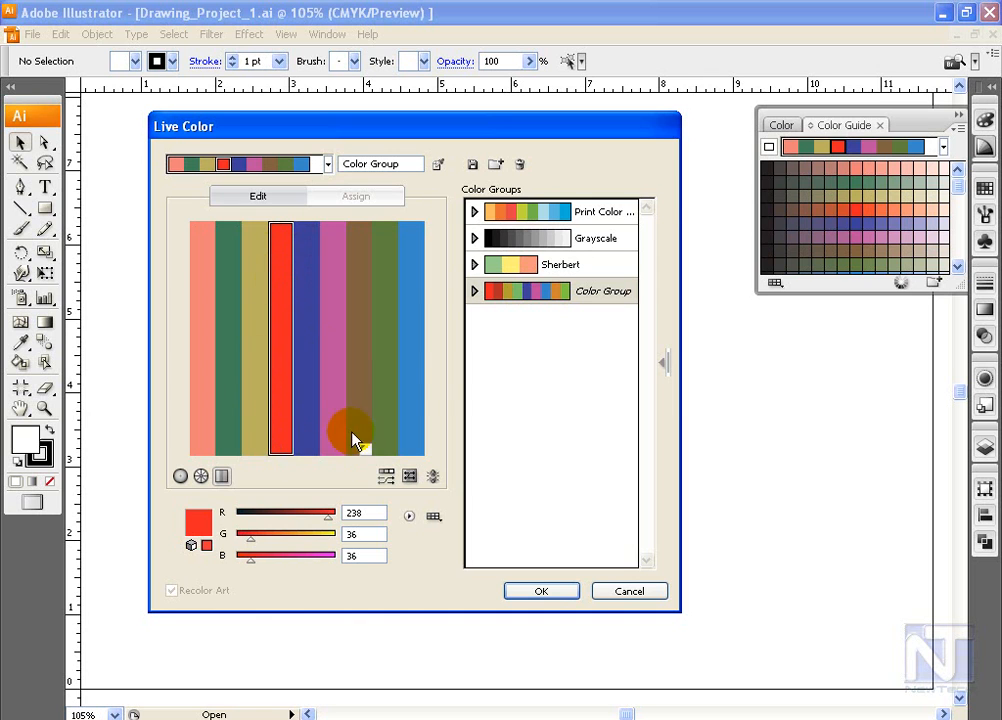
# Step: Shuffle the order of the varied color bars repeatedly to try new arrangements
pyautogui.click(386, 479)
pyautogui.click(386, 479)
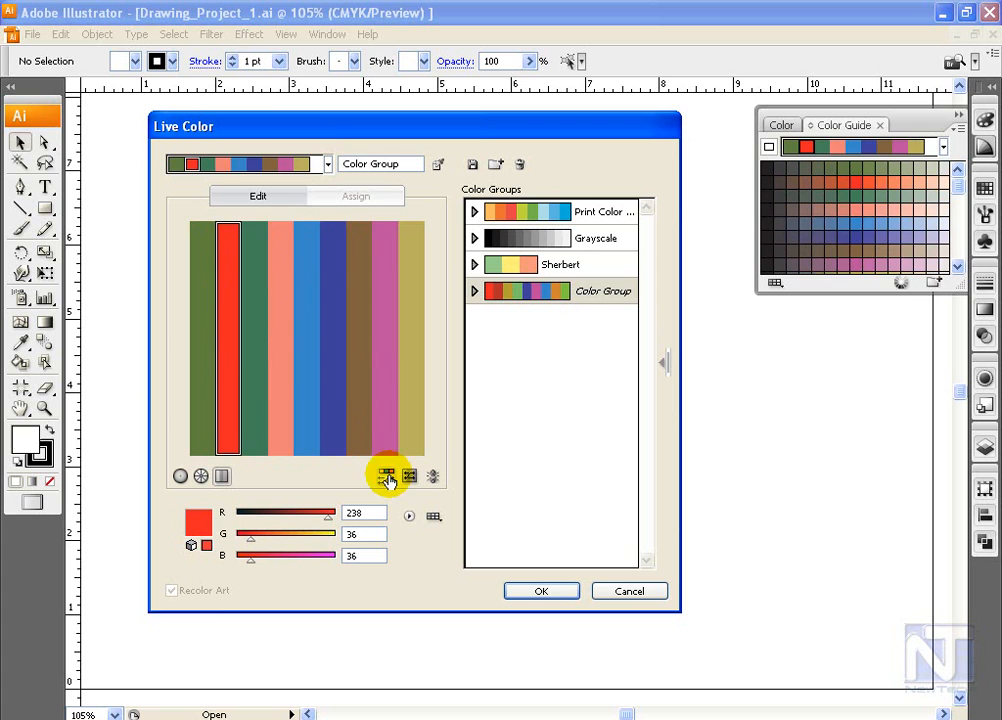
pyautogui.click(386, 479)
pyautogui.click(386, 478)
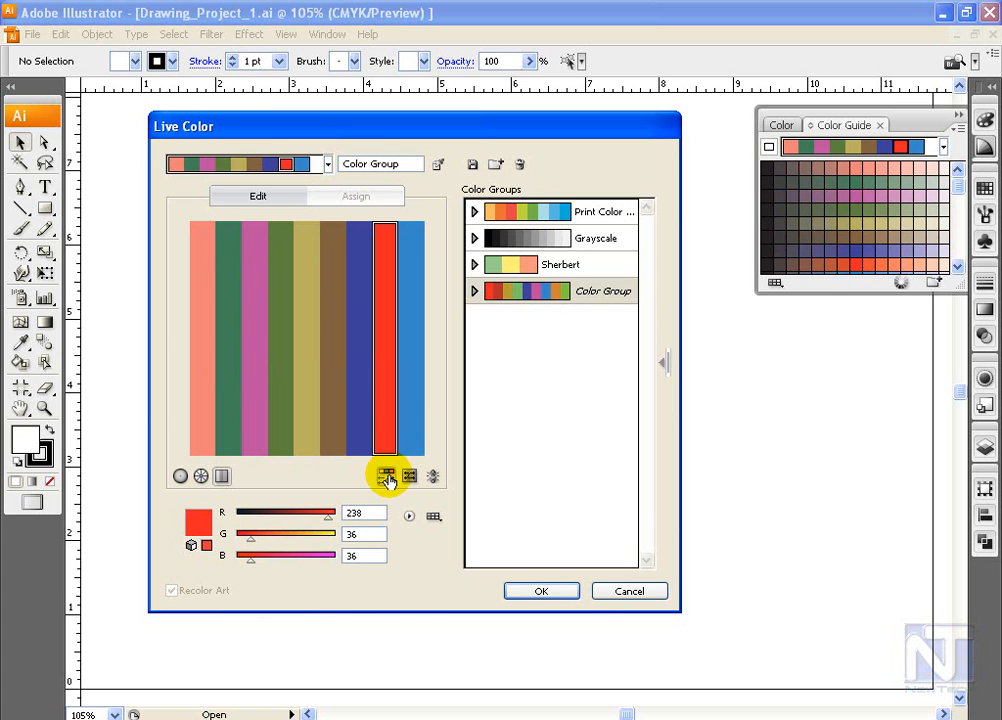
pyautogui.click(386, 478)
pyautogui.click(386, 478)
pyautogui.click(386, 478)
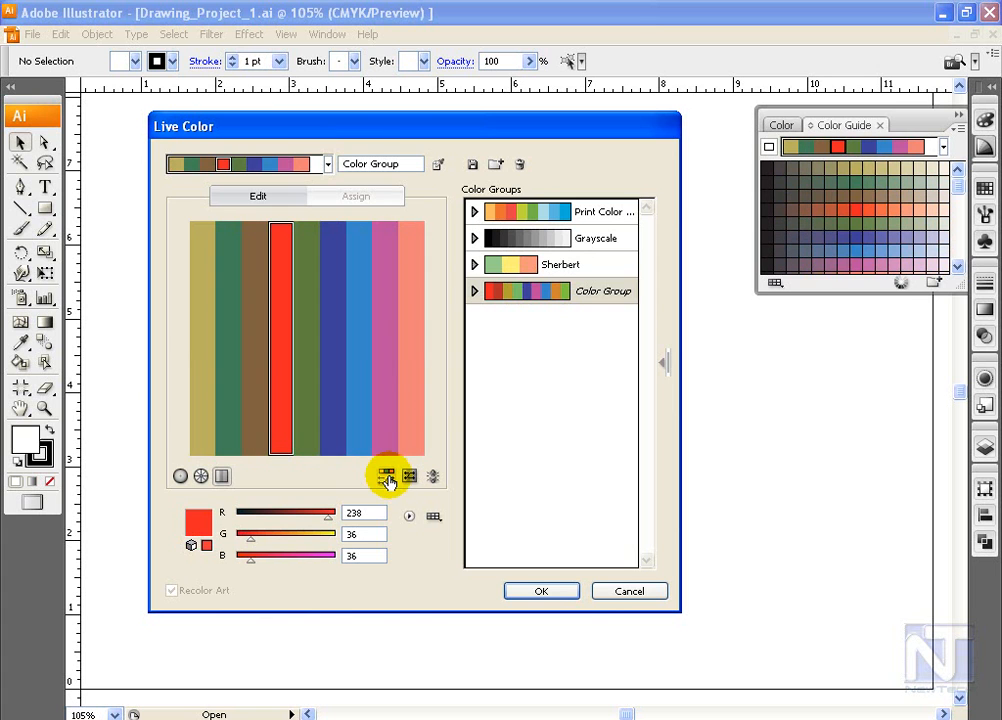
pyautogui.click(386, 479)
pyautogui.click(386, 479)
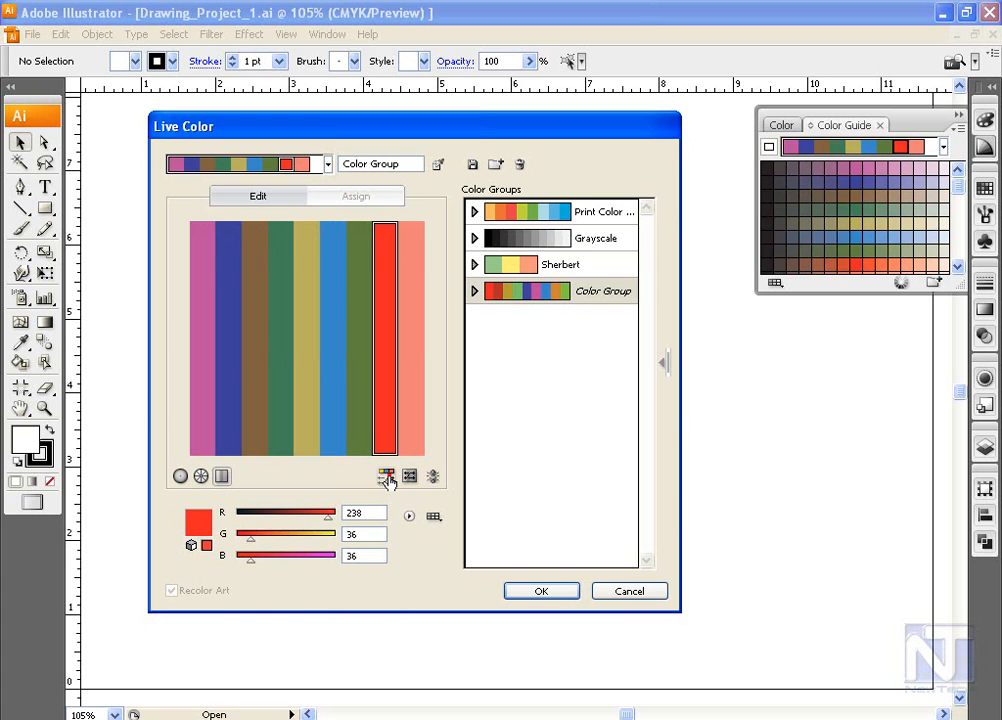
pyautogui.click(386, 479)
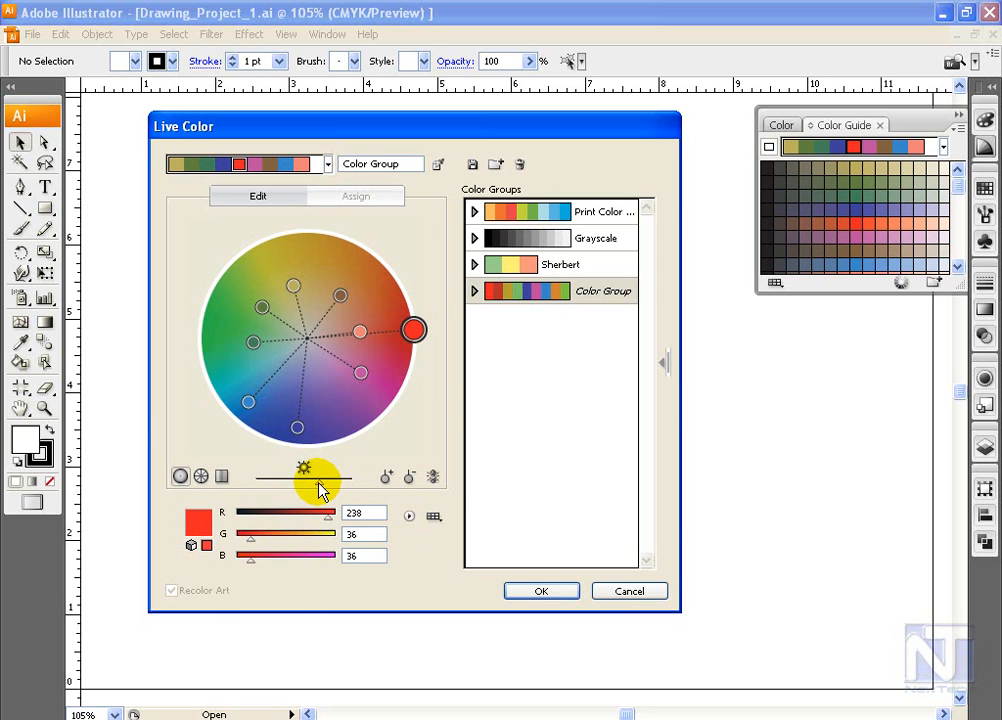
# Step: Raise the color wheel's brightness, reload the saved color group and dismiss Live Color without applying changes
pyautogui.moveTo(320, 489)
pyautogui.mouseDown()
pyautogui.moveTo(360, 488)
pyautogui.moveTo(314, 480)
pyautogui.moveTo(341, 487)
pyautogui.moveTo(331, 488)
pyautogui.mouseUp()
pyautogui.click(530, 293)
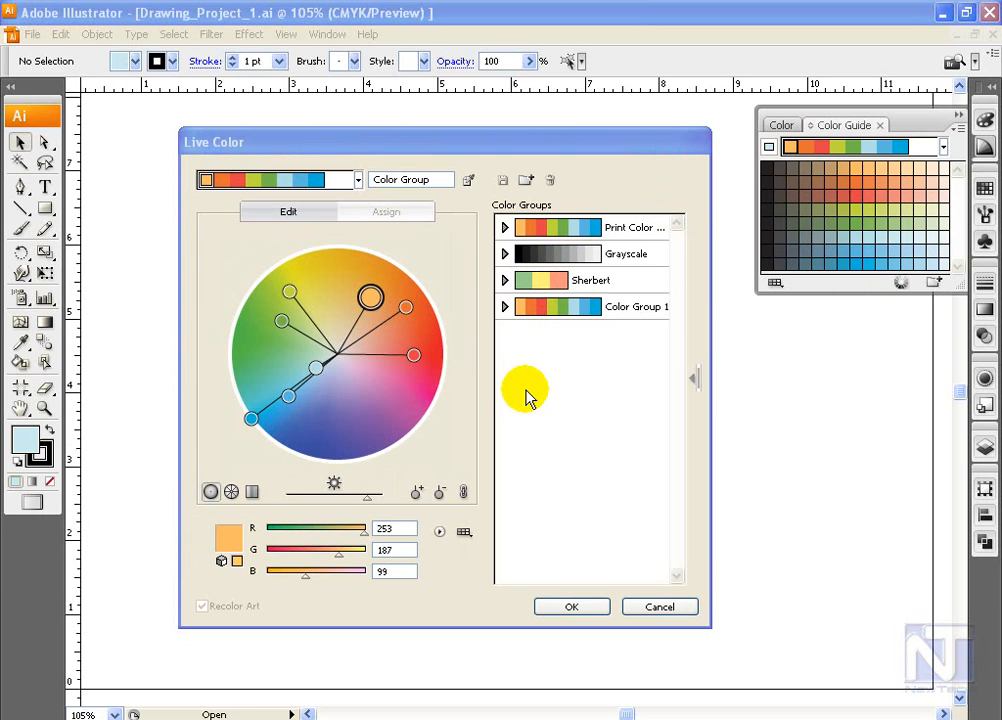
pyautogui.click(662, 607)
# Step: Draw a large rectangle near the middle of the artboard and fill it with the light blue from the Color Guide
pyautogui.click(45, 208)
pyautogui.moveTo(267, 285)
pyautogui.mouseDown()
pyautogui.moveTo(577, 481)
pyautogui.moveTo(610, 516)
pyautogui.mouseUp()
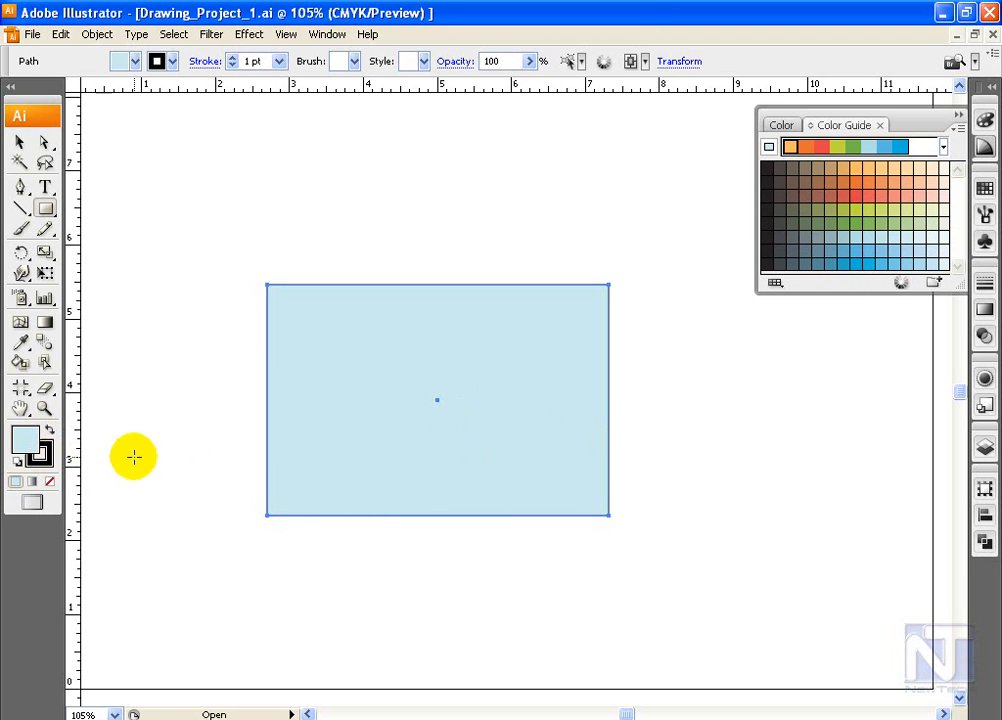
pyautogui.click(857, 241)
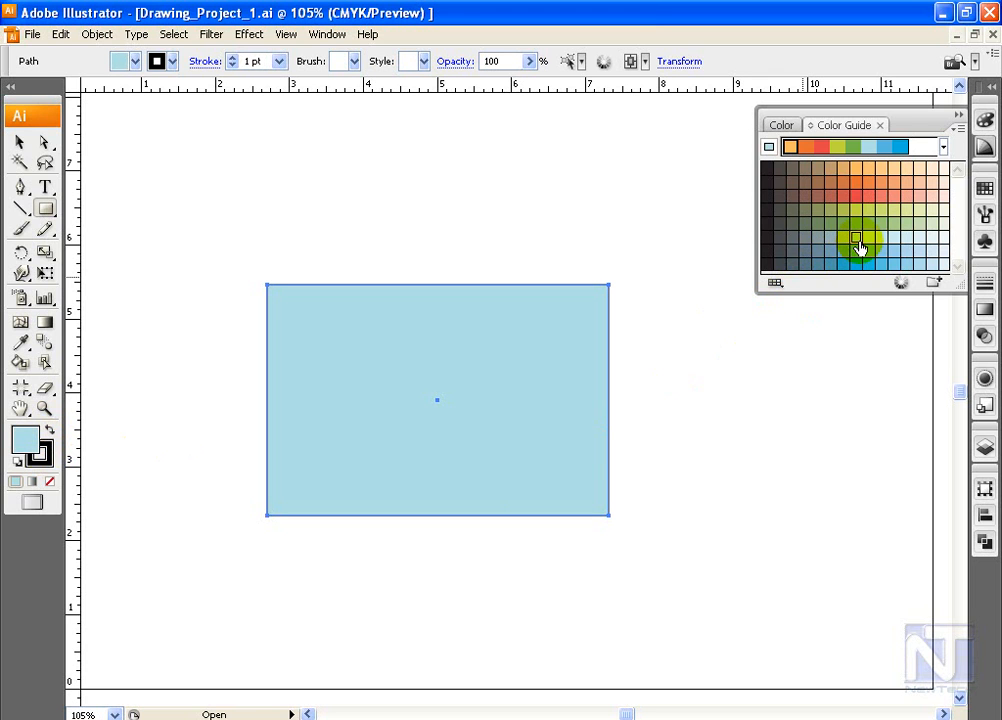
# Step: Open Live Color for the selected rectangle and assign the 1 color job preset using the PANTONE color bridge CMYK EC library
pyautogui.click(901, 285)
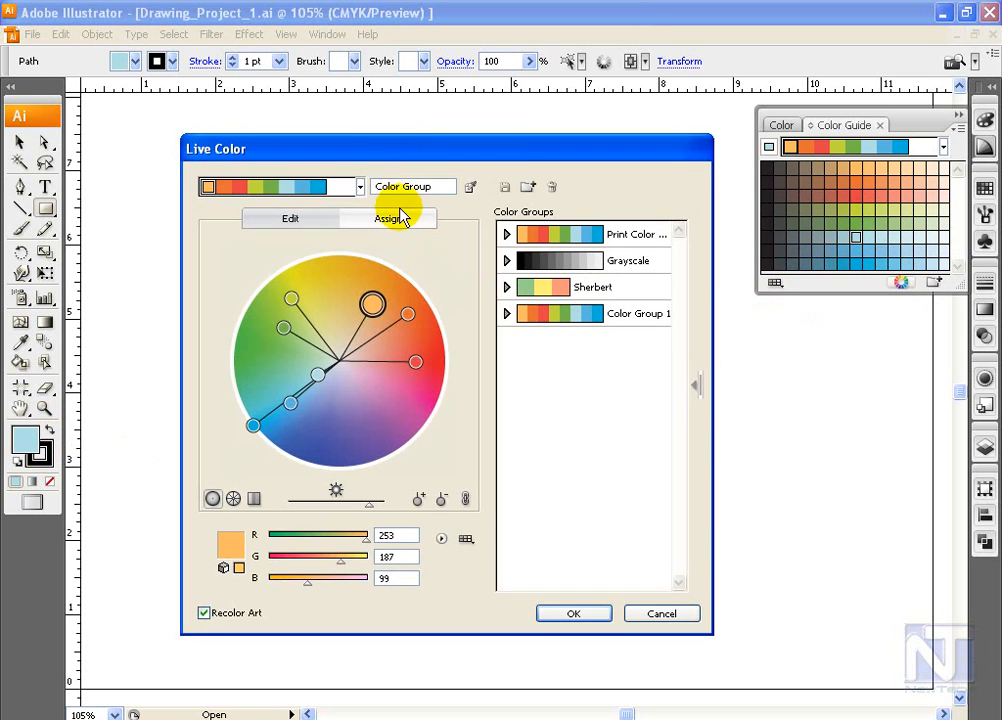
pyautogui.click(397, 218)
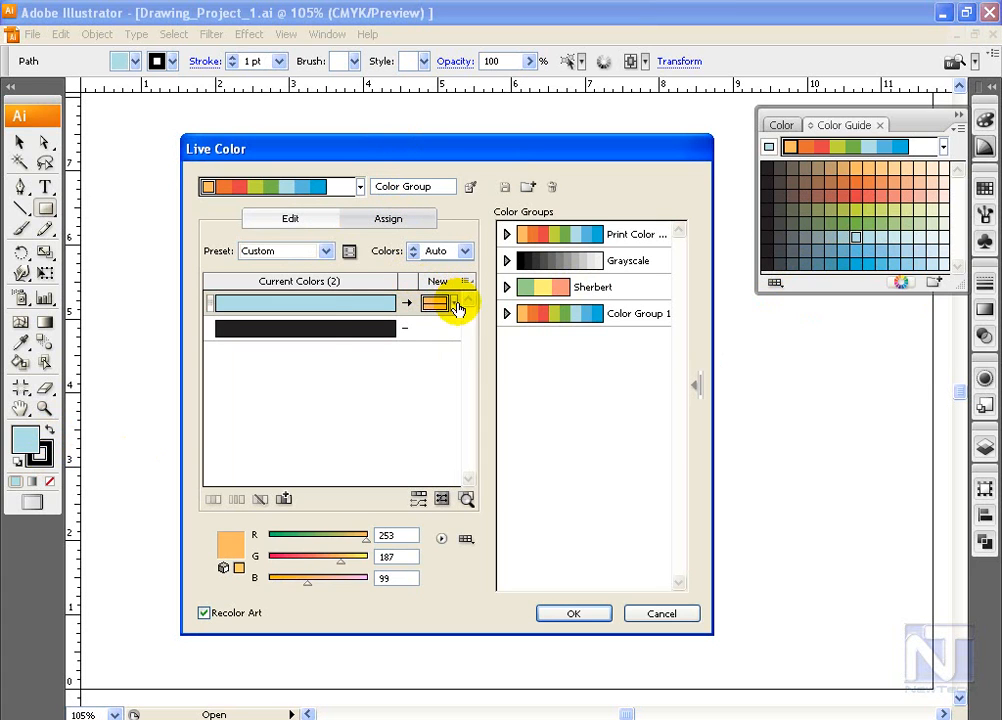
pyautogui.click(325, 251)
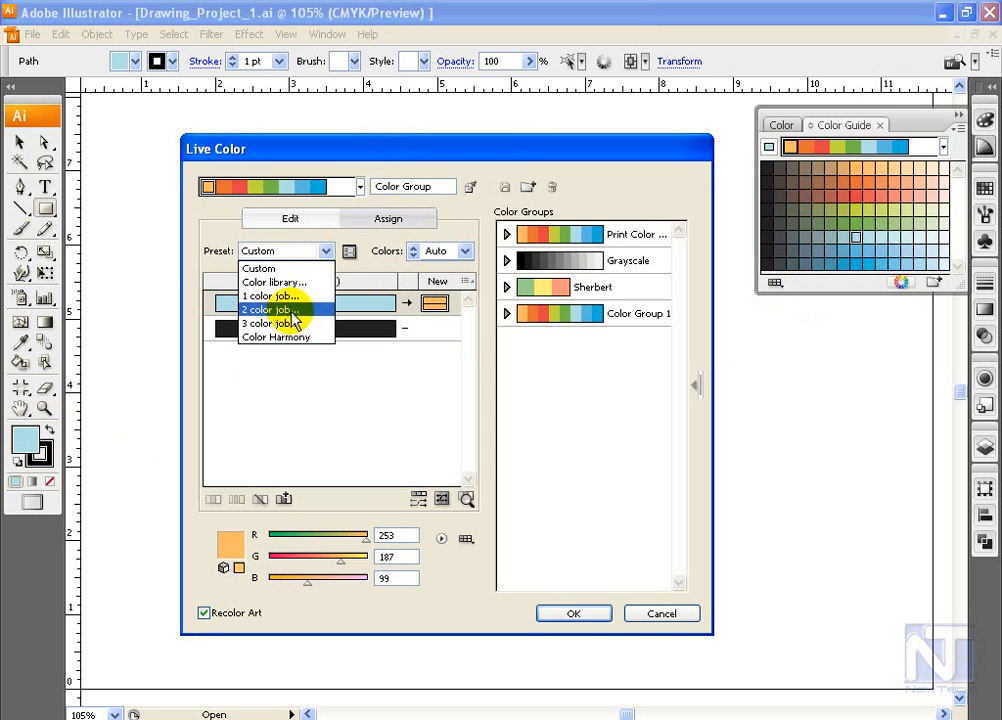
pyautogui.click(294, 298)
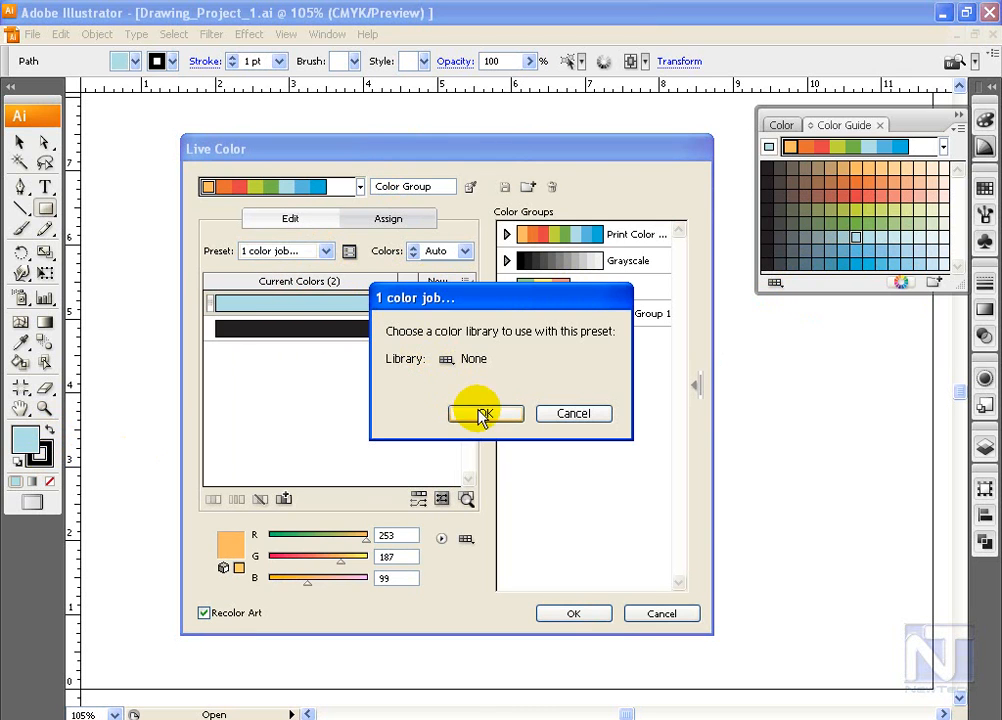
pyautogui.click(467, 360)
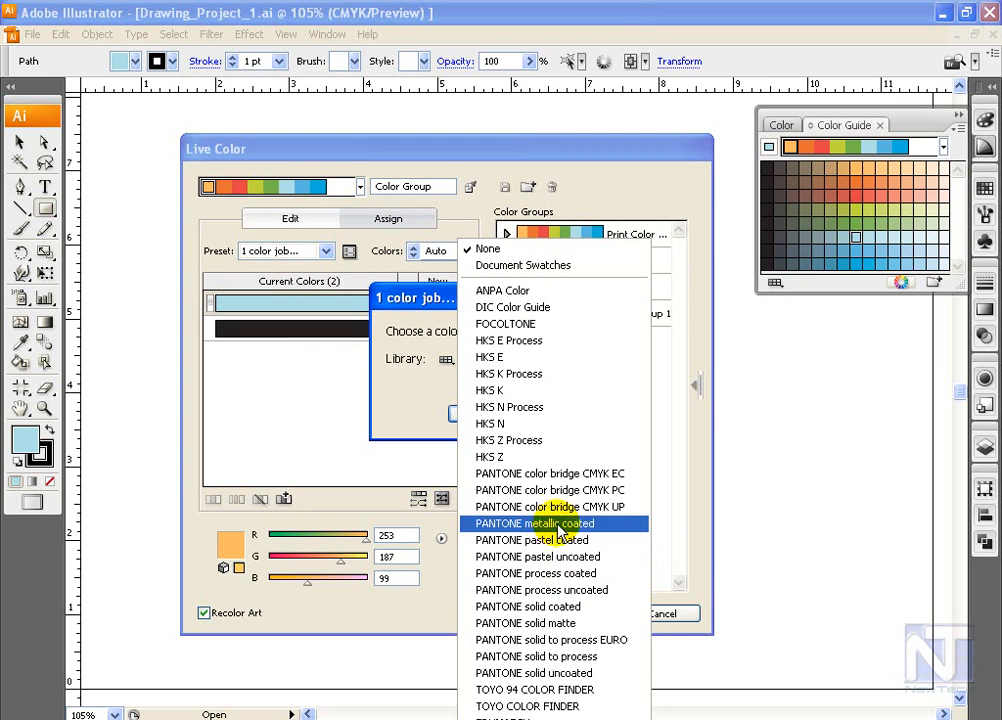
pyautogui.click(523, 478)
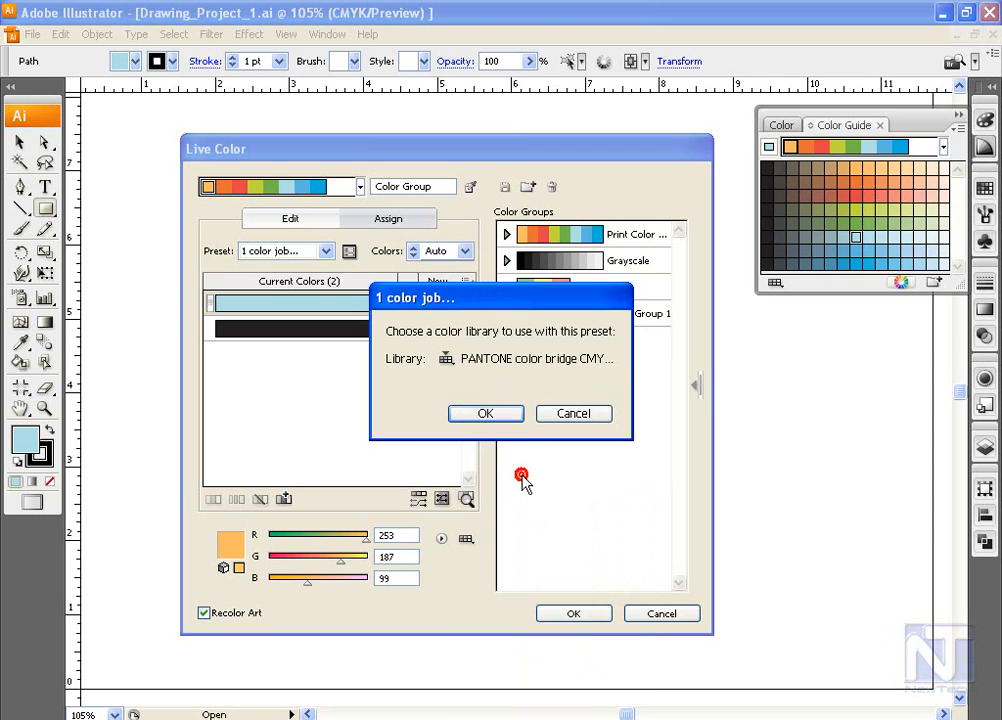
pyautogui.click(484, 414)
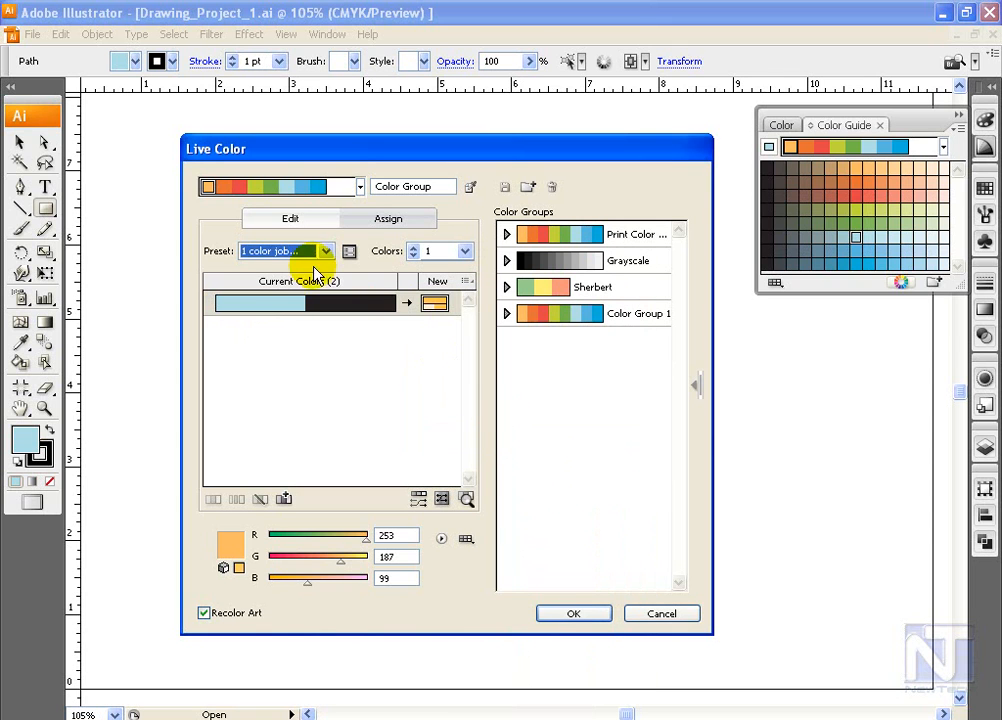
# Step: Rotate the linked harmony on the color wheel to a yellow base color, then unlink the colors and adjust the base color individually
pyautogui.click(270, 219)
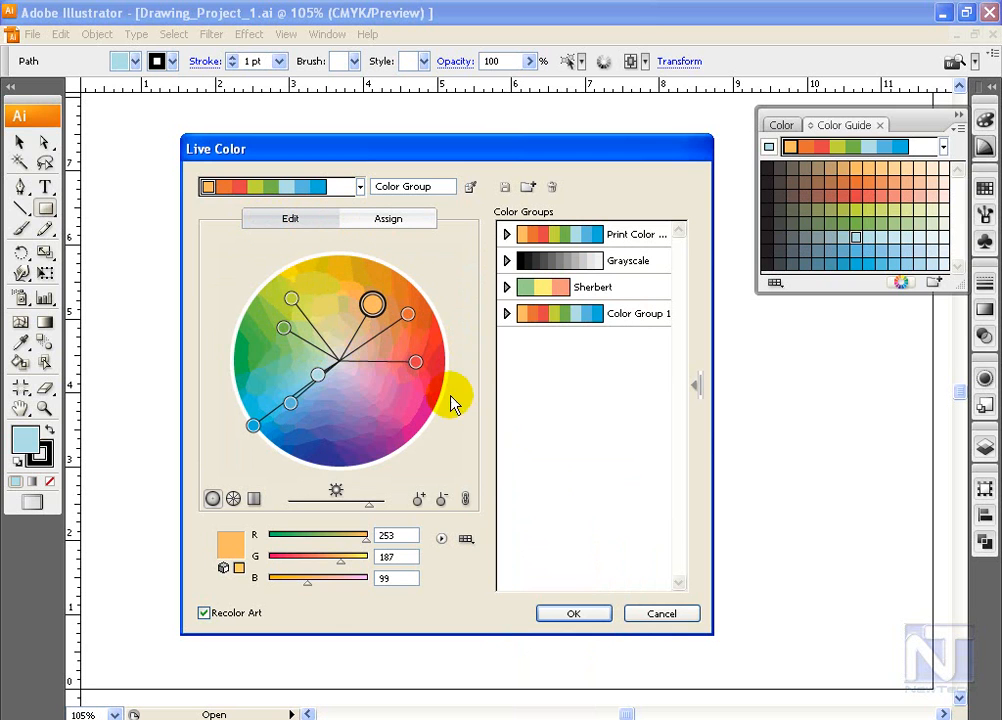
pyautogui.moveTo(372, 303)
pyautogui.mouseDown()
pyautogui.moveTo(373, 291)
pyautogui.moveTo(334, 266)
pyautogui.mouseUp()
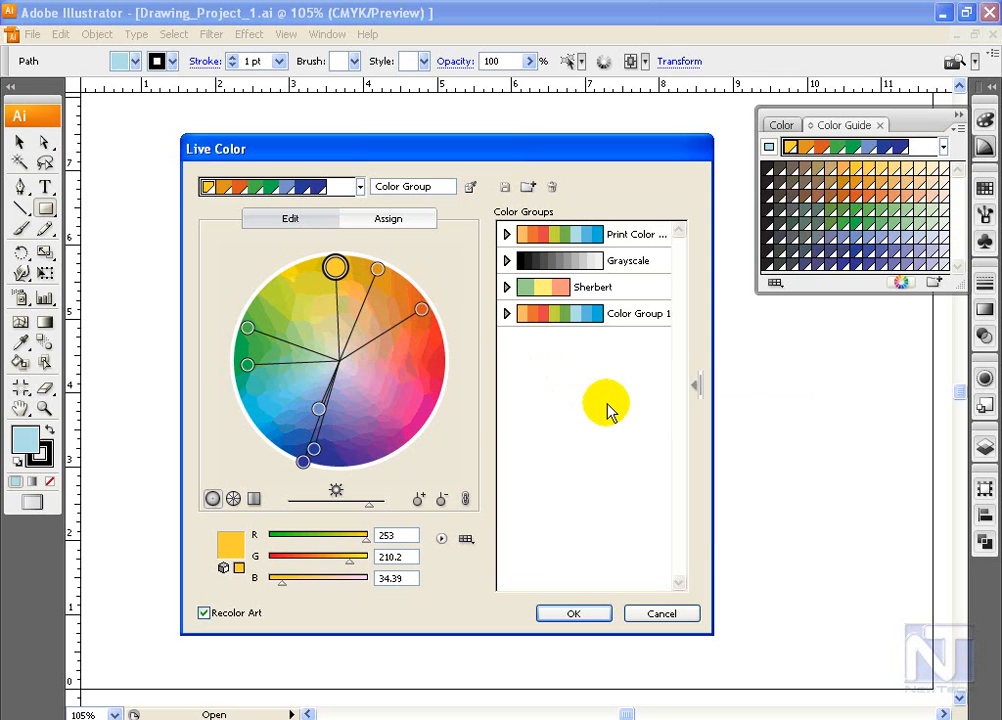
pyautogui.click(465, 500)
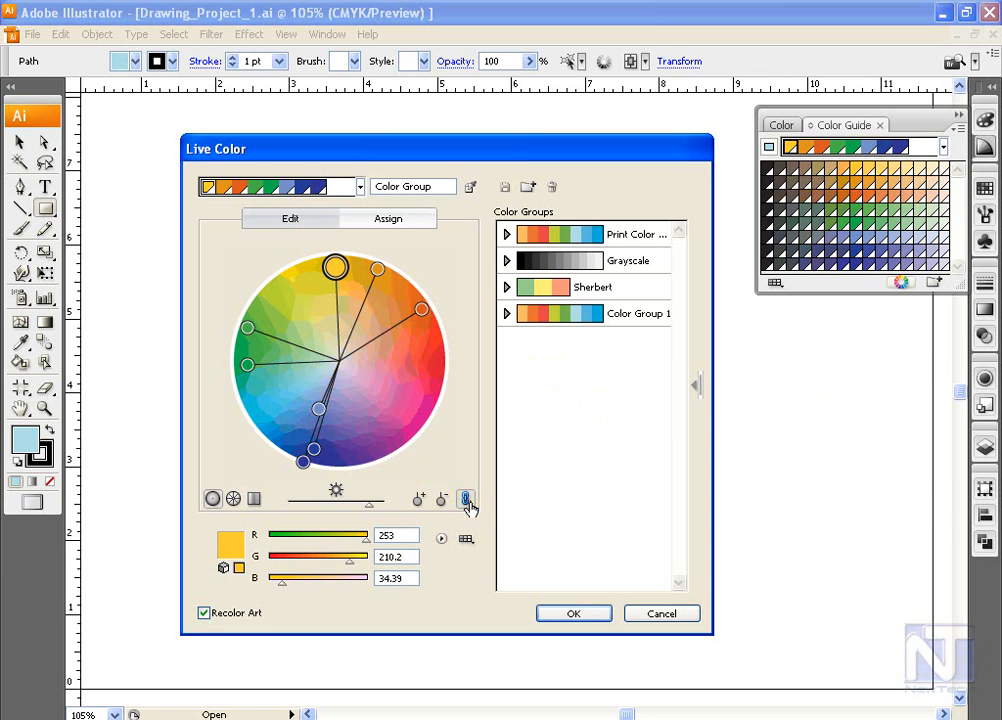
pyautogui.moveTo(338, 265)
pyautogui.mouseDown()
pyautogui.moveTo(297, 284)
pyautogui.moveTo(376, 268)
pyautogui.moveTo(352, 271)
pyautogui.mouseUp()
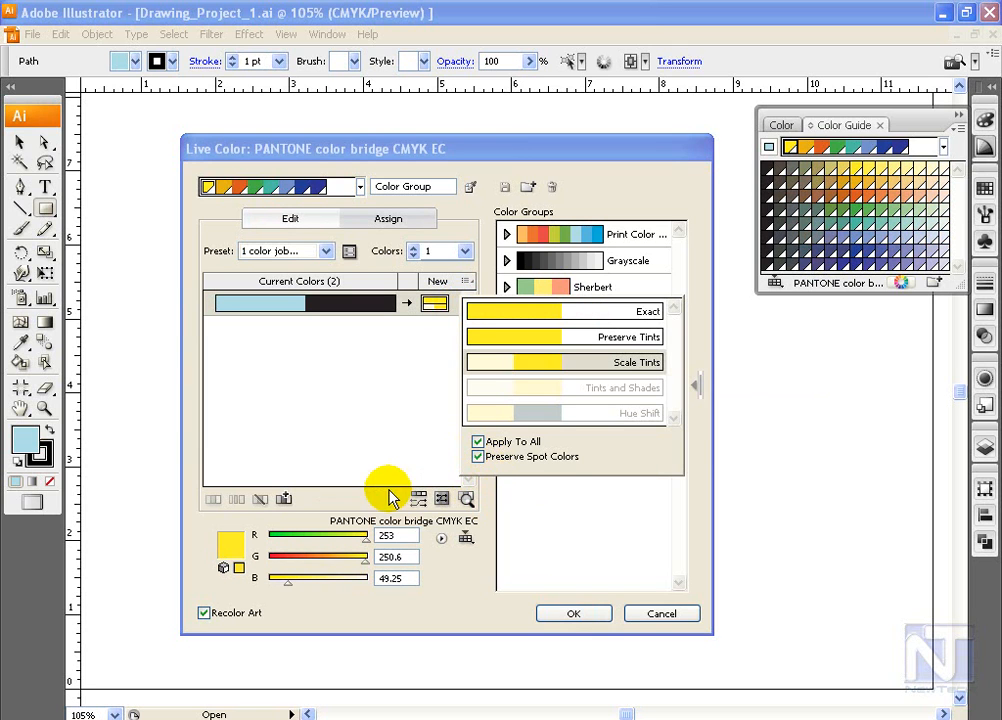
# Step: Set the recolor options to preserve black and grays as well as white, and apply the yellow recoloring to the rectangle
pyautogui.click(349, 251)
pyautogui.moveTo(527, 210); pyautogui.dragTo(497, 199)
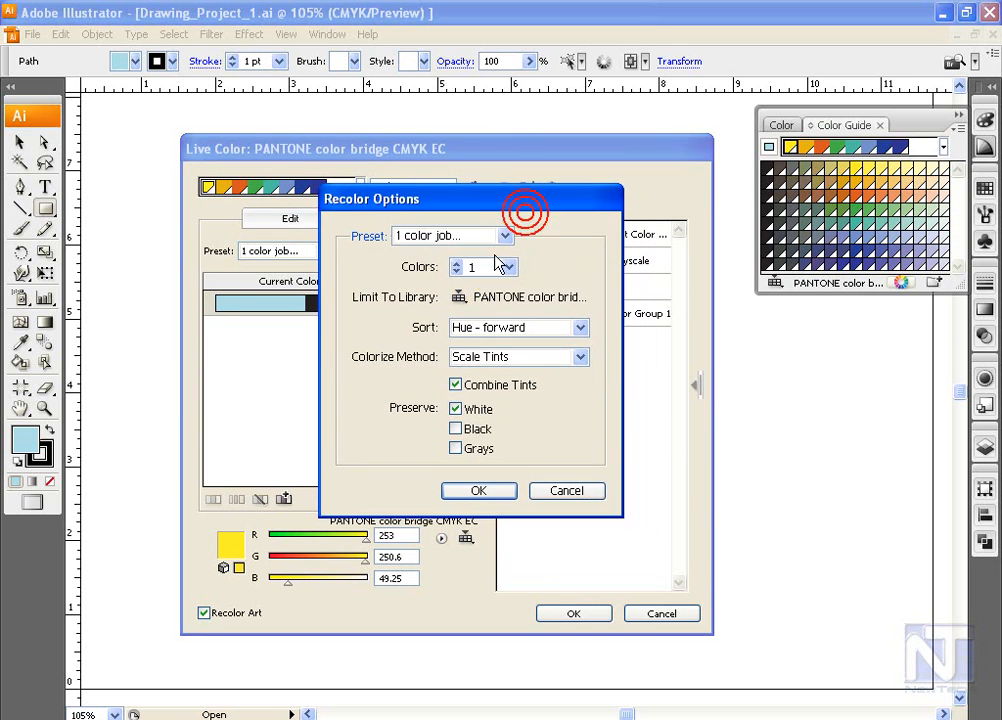
pyautogui.click(484, 429)
pyautogui.click(479, 449)
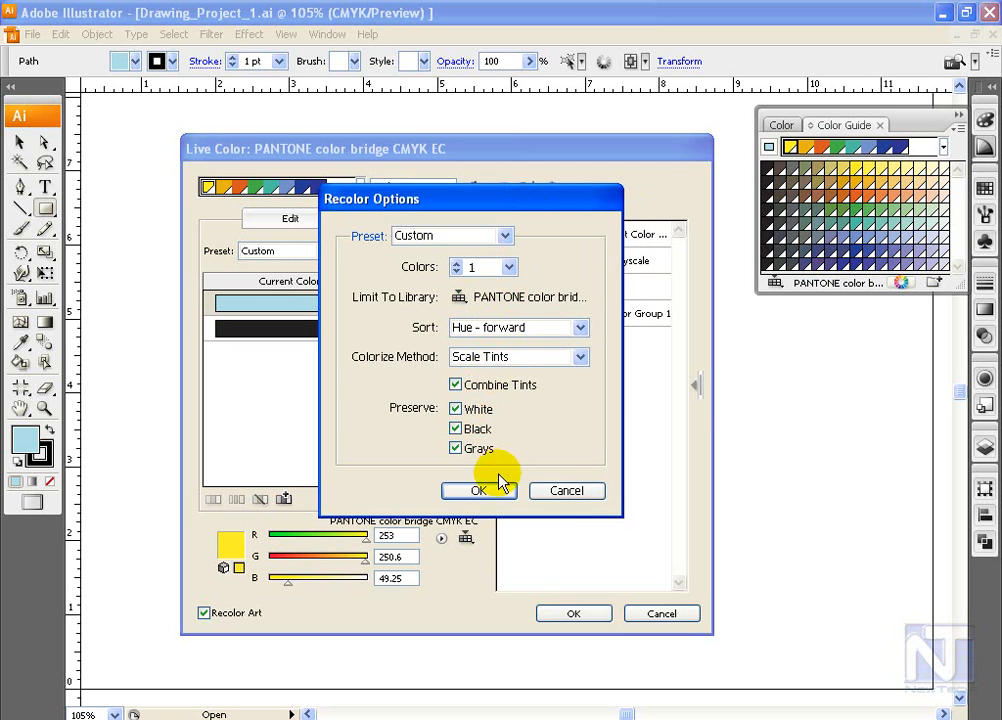
pyautogui.click(490, 488)
pyautogui.click(570, 614)
pyautogui.click(402, 406)
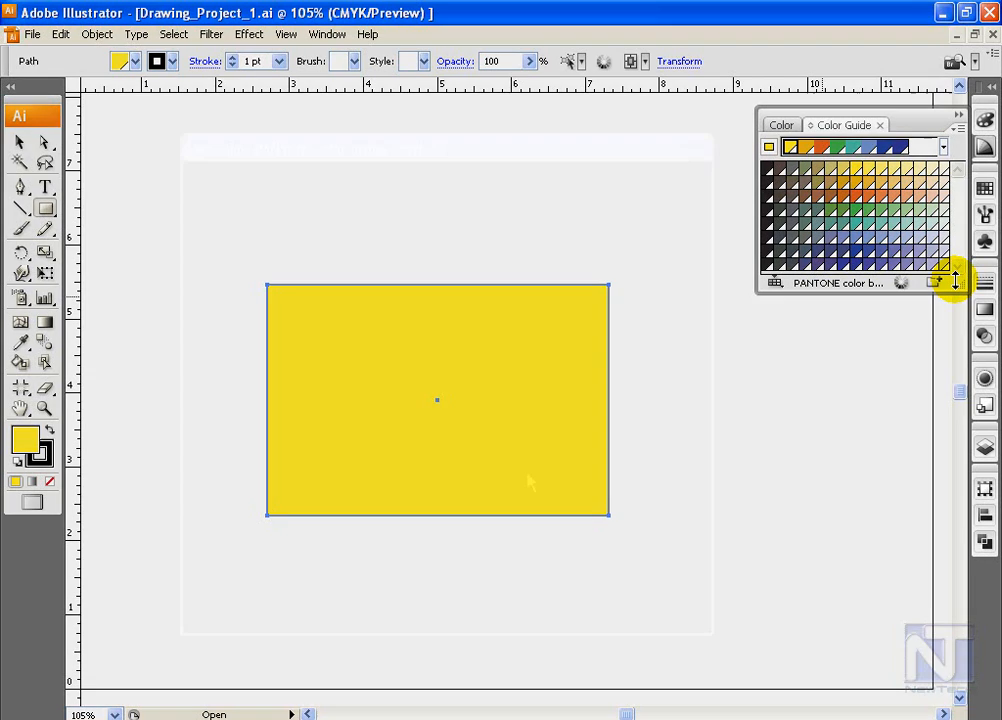
# Step: Save the yellow-based PANTONE color group to the swatches and reposition the reopened Live Color dialog
pyautogui.click(933, 282)
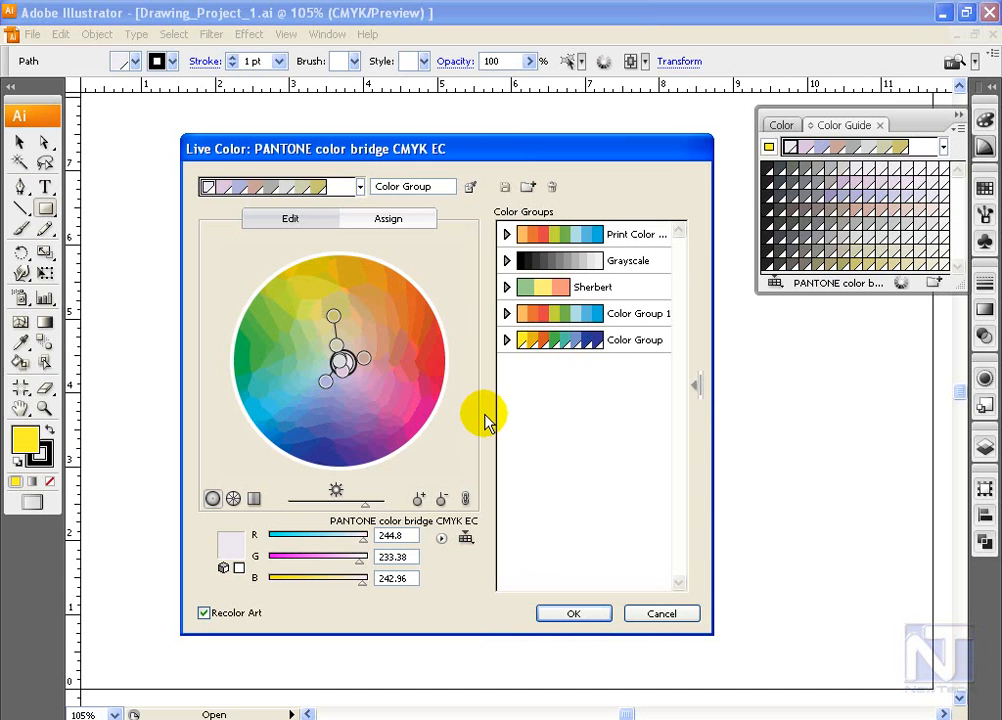
pyautogui.moveTo(453, 155); pyautogui.dragTo(469, 158)
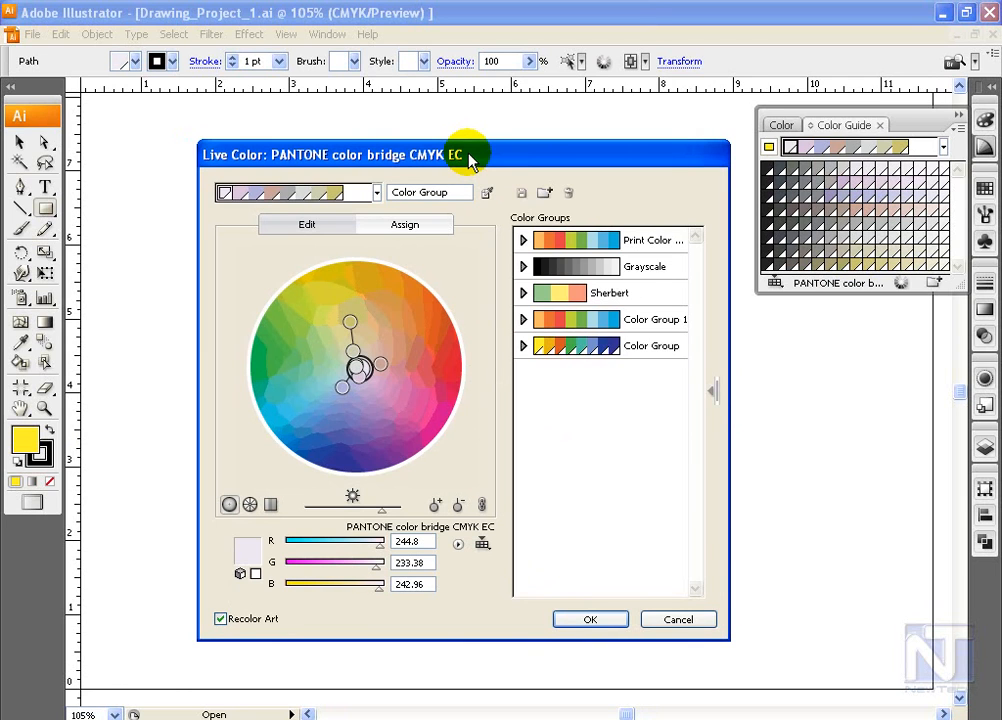